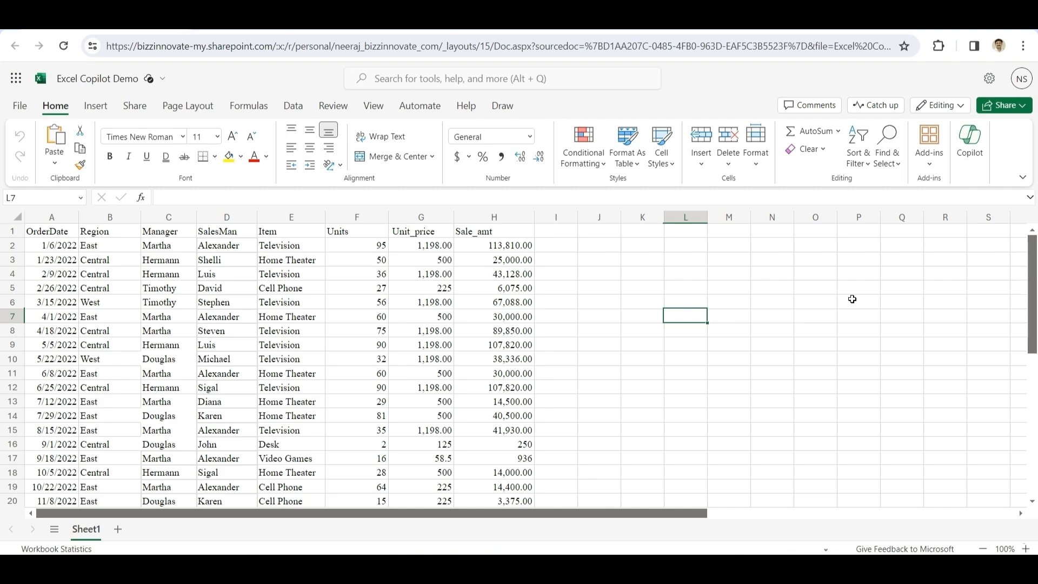
Switch to the desktop Excel app and create a blank workbook
{"action": "key", "text": "super"}
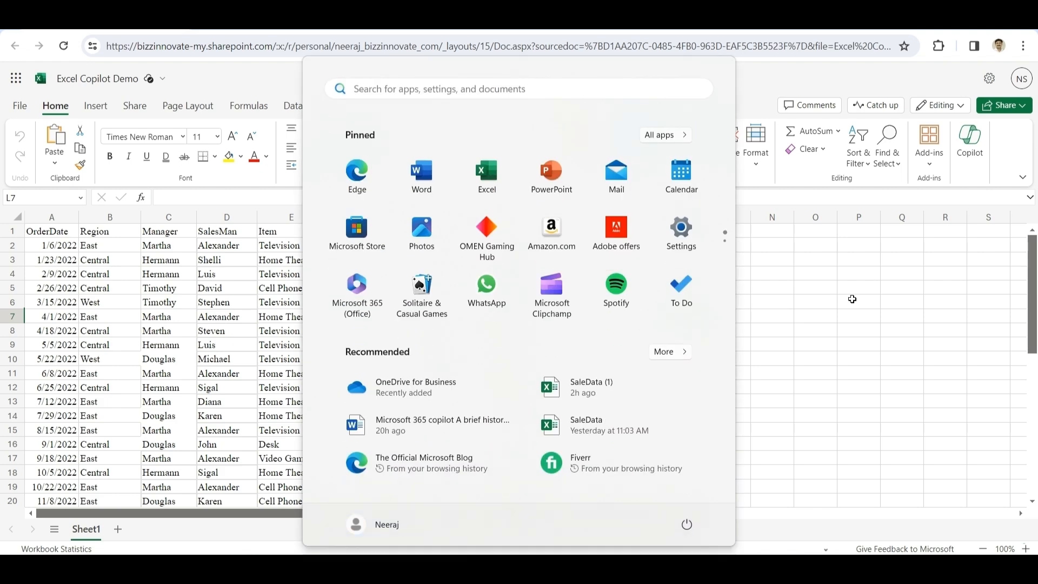
{"action": "type", "text": "excel"}
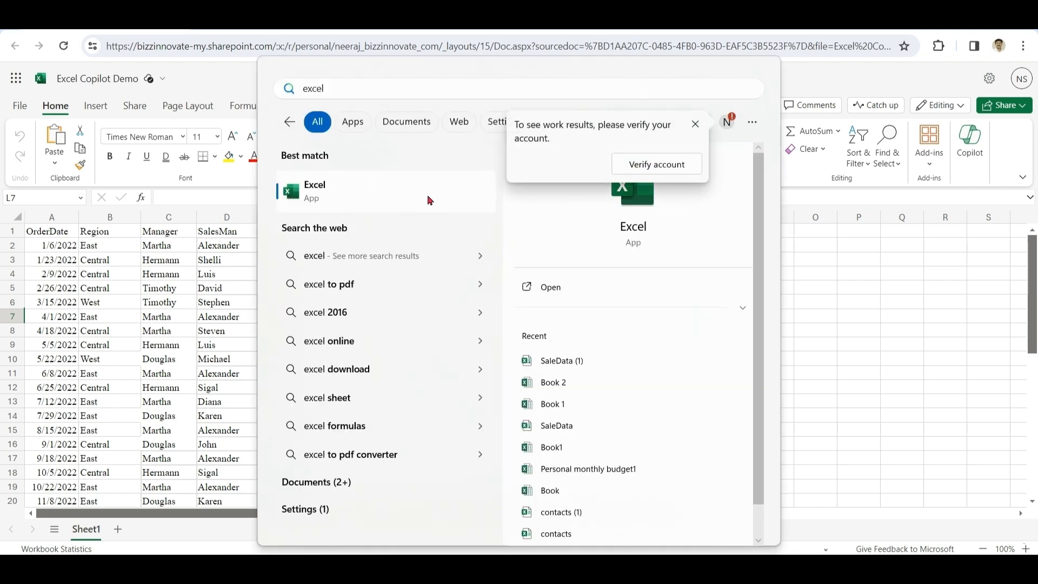
{"action": "left_click", "coordinate": [428, 199]}
{"action": "left_click", "coordinate": [179, 157]}
{"action": "left_click", "coordinate": [516, 288]}
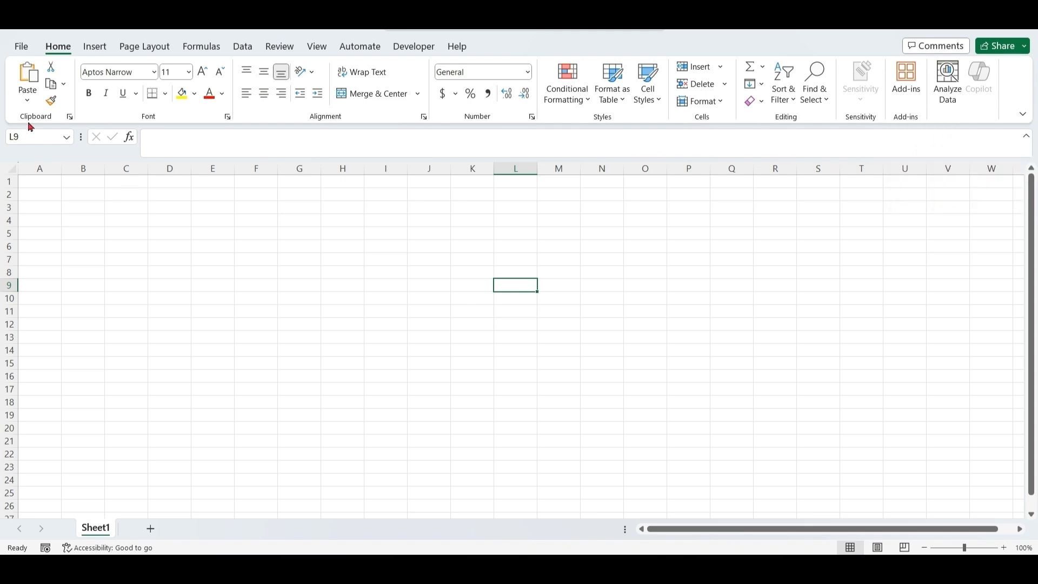
Look at the Office update options on the account page, and return to a blank workbook
{"action": "left_click", "coordinate": [20, 47]}
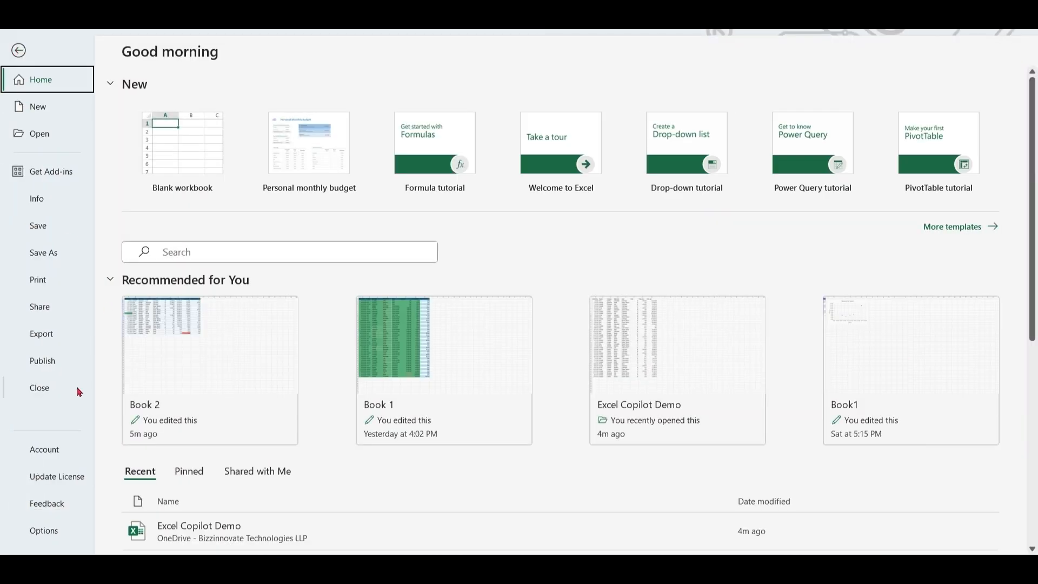
{"action": "left_click", "coordinate": [50, 459]}
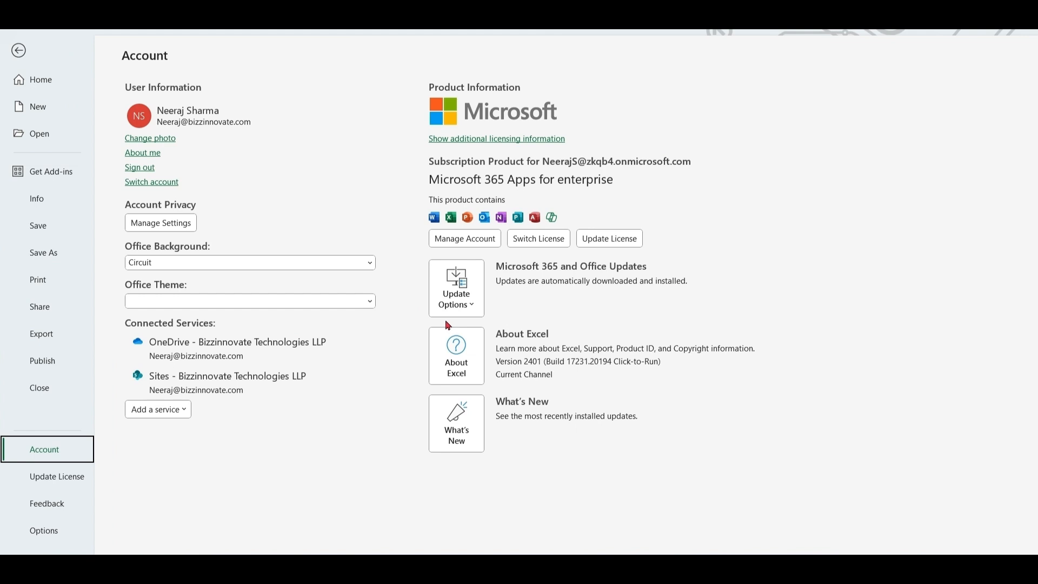
{"action": "left_click", "coordinate": [478, 310]}
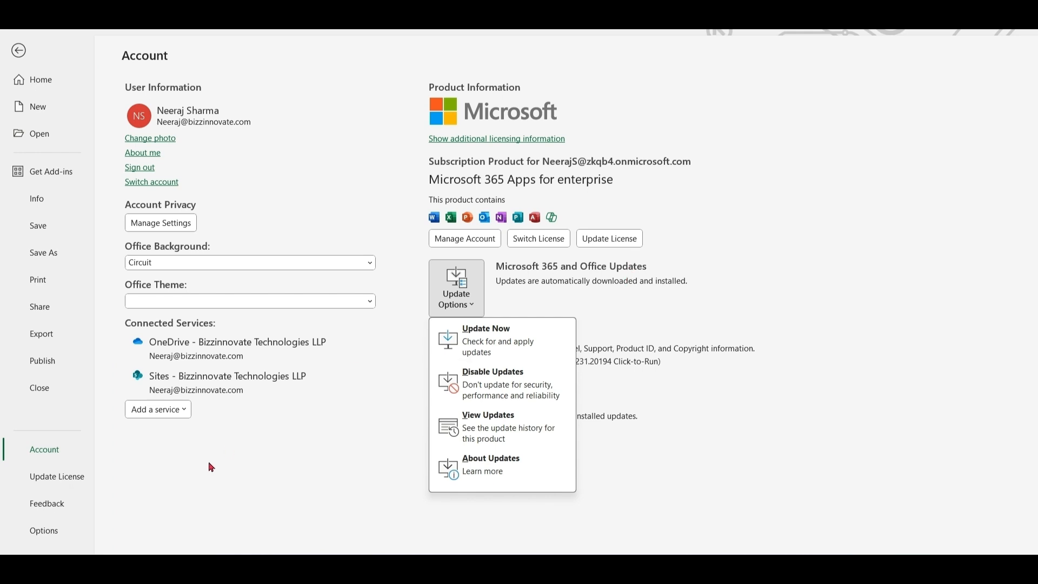
{"action": "left_click", "coordinate": [38, 82]}
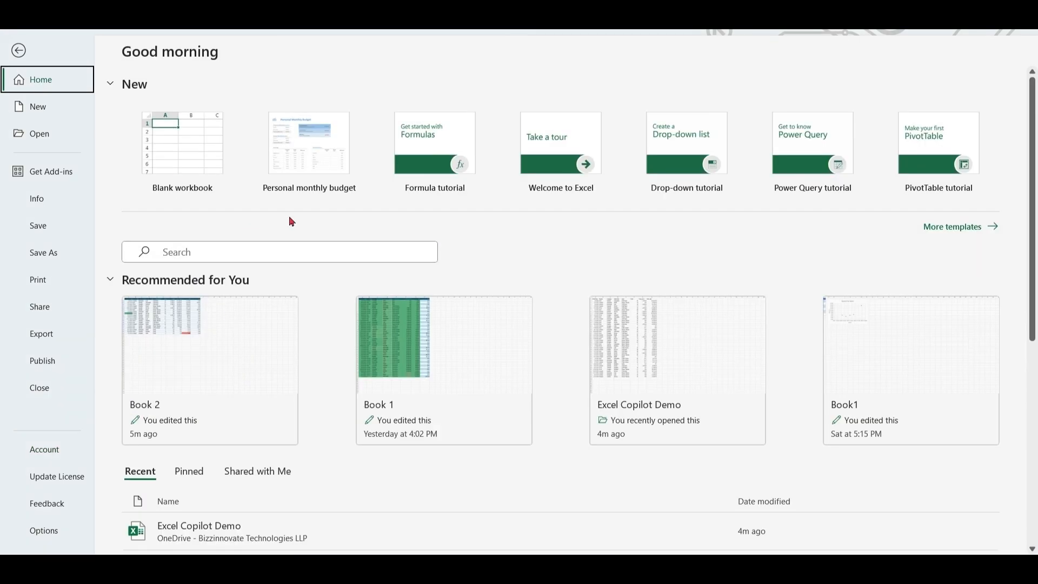
{"action": "left_click", "coordinate": [185, 146]}
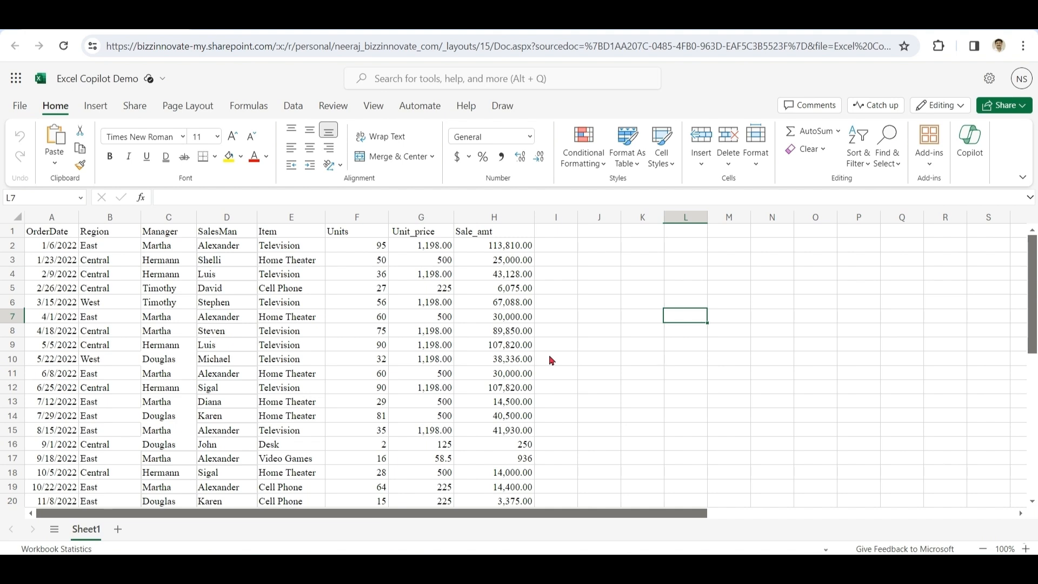
In the browser's Excel Copilot Demo workbook, open Copilot and have it convert the data range A1:H44 to a table
{"action": "left_click", "coordinate": [237, 270]}
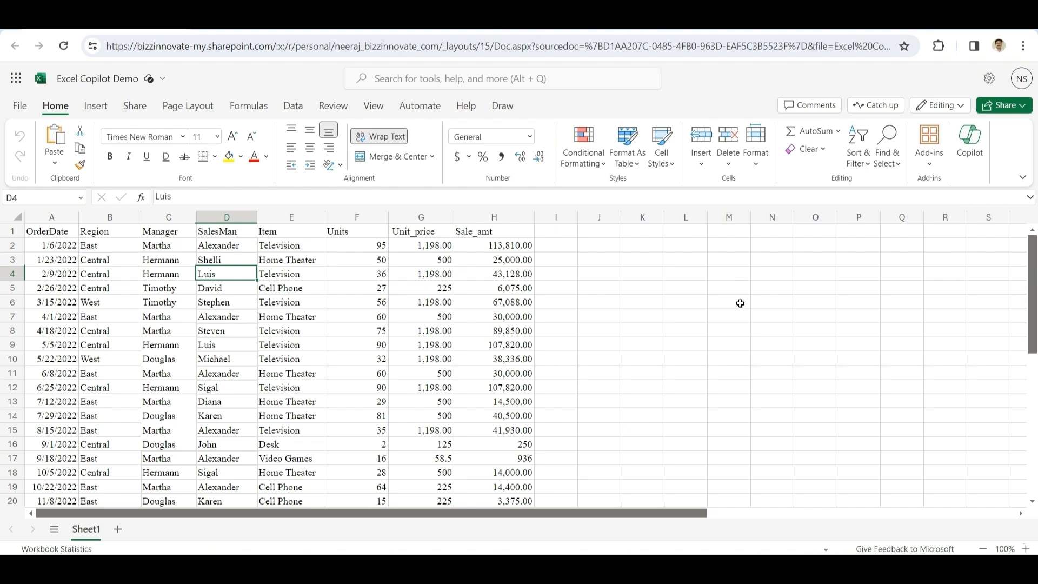
{"action": "left_click", "coordinate": [974, 150]}
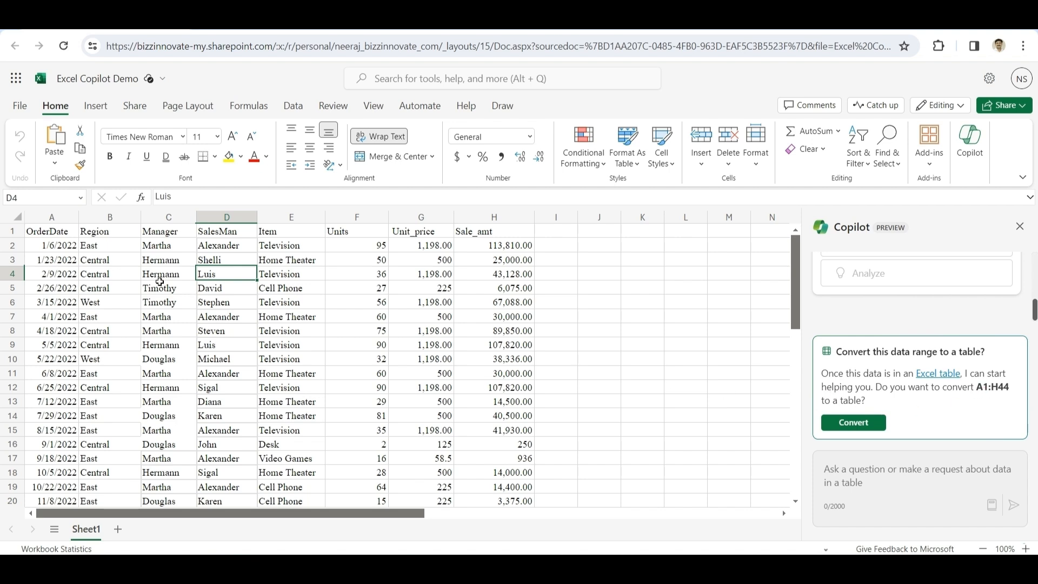
{"action": "left_click", "coordinate": [68, 233]}
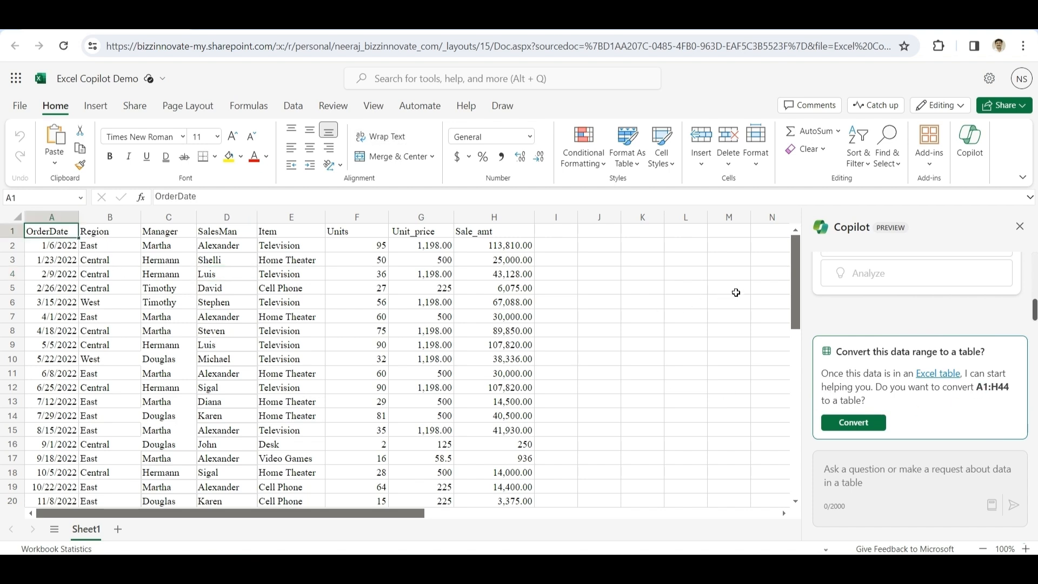
{"action": "left_click_drag", "start_coordinate": [794, 288], "coordinate": [795, 421]}
{"action": "left_click", "coordinate": [499, 443]}
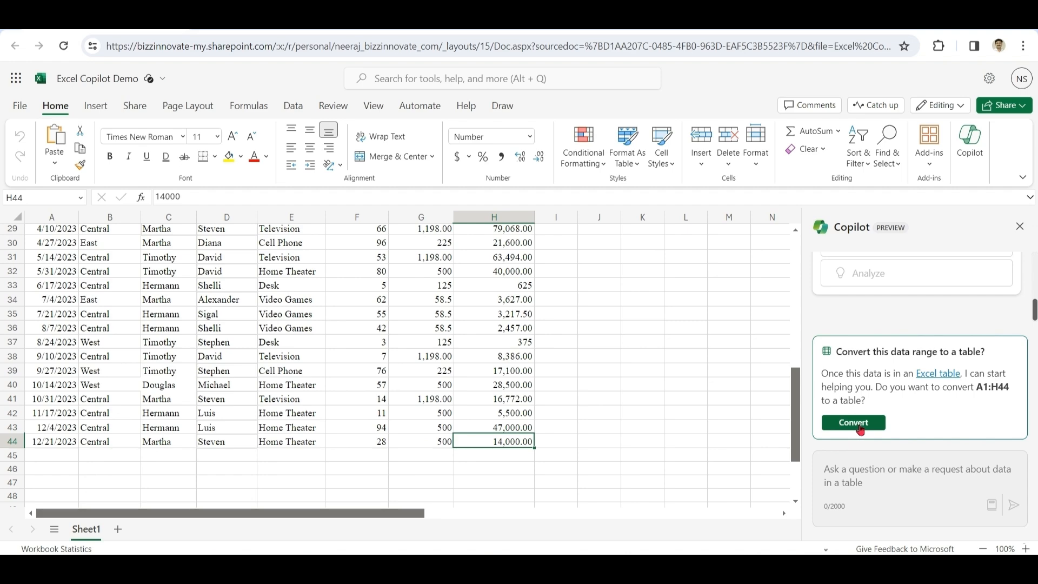
{"action": "left_click", "coordinate": [853, 423]}
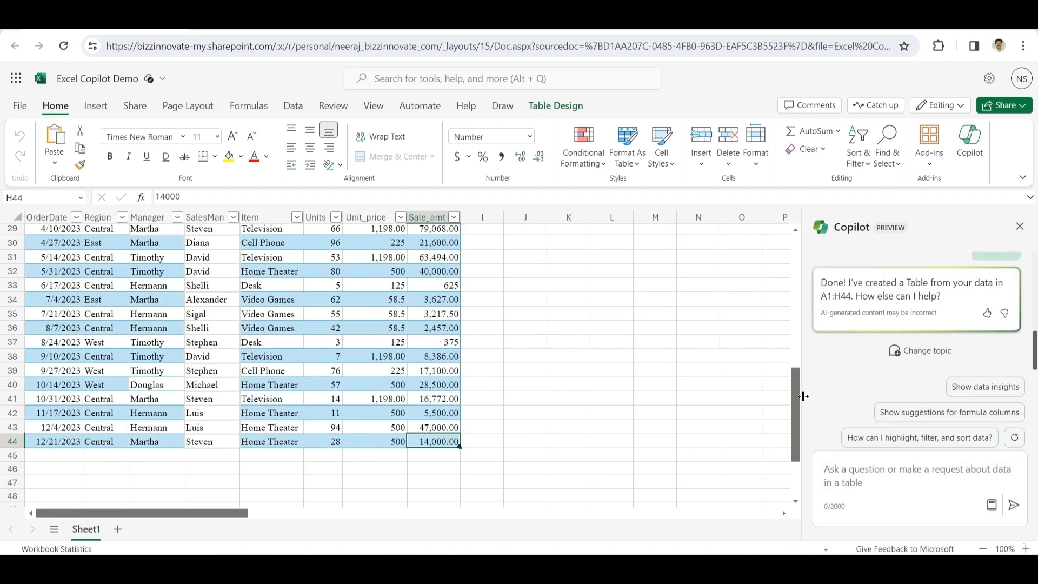
Ask Copilot to "make table background colour white"
{"action": "left_click_drag", "start_coordinate": [798, 399], "coordinate": [797, 257]}
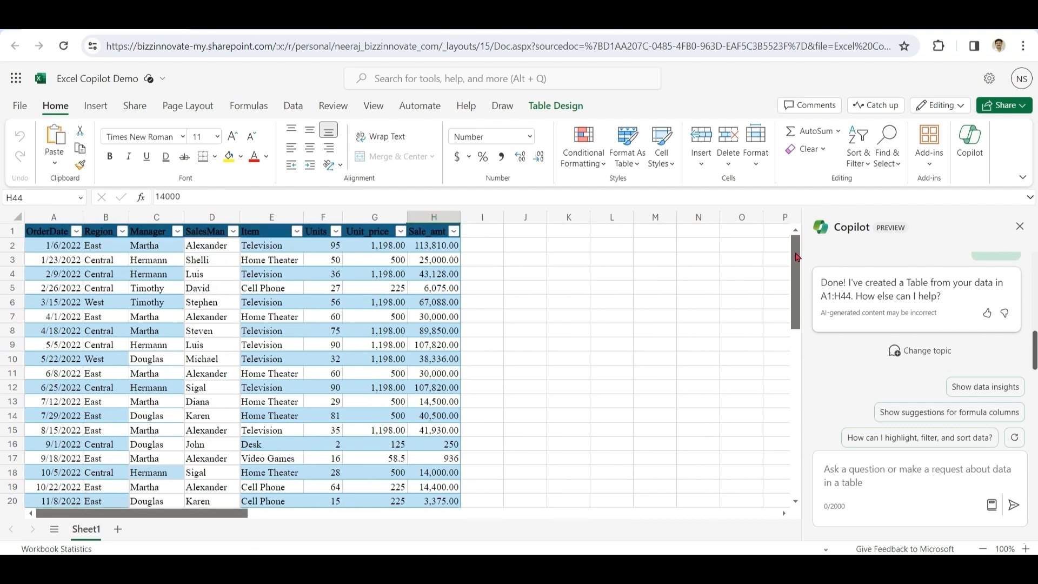
{"action": "left_click", "coordinate": [880, 475]}
{"action": "type", "text": "mak"}
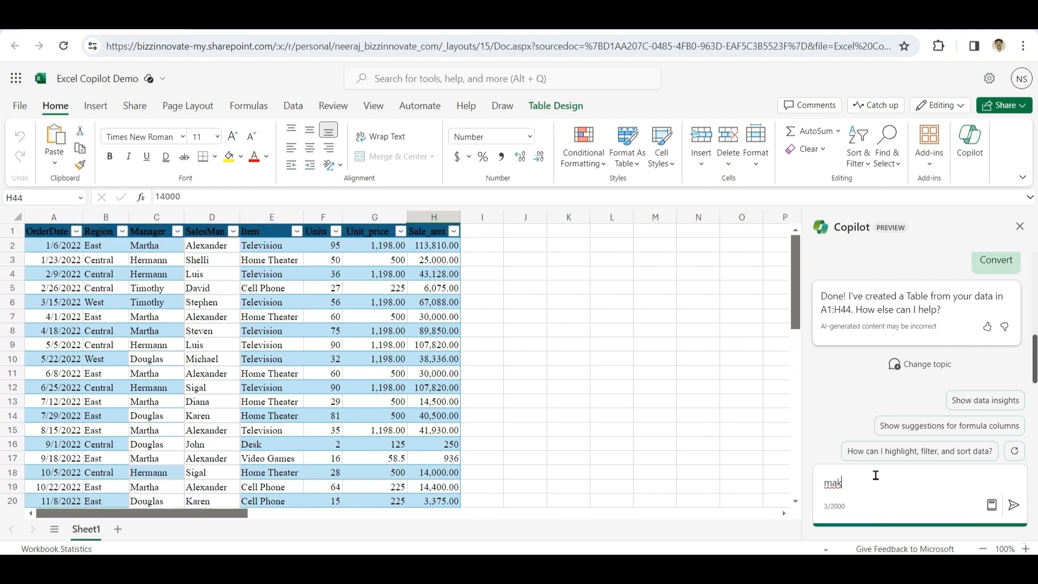
{"action": "type", "text": "e table background colour white"}
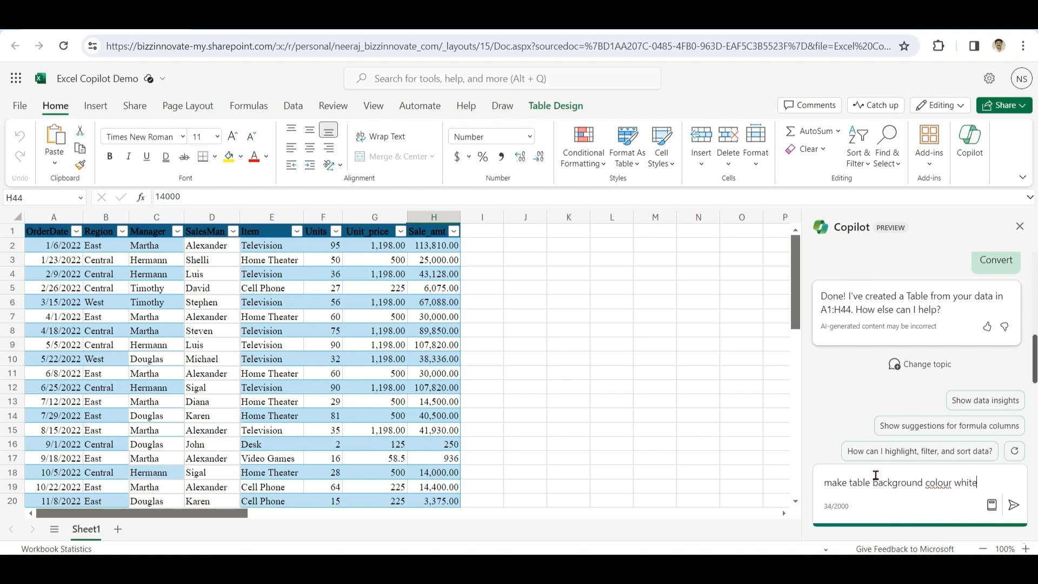
{"action": "left_click", "coordinate": [1013, 506]}
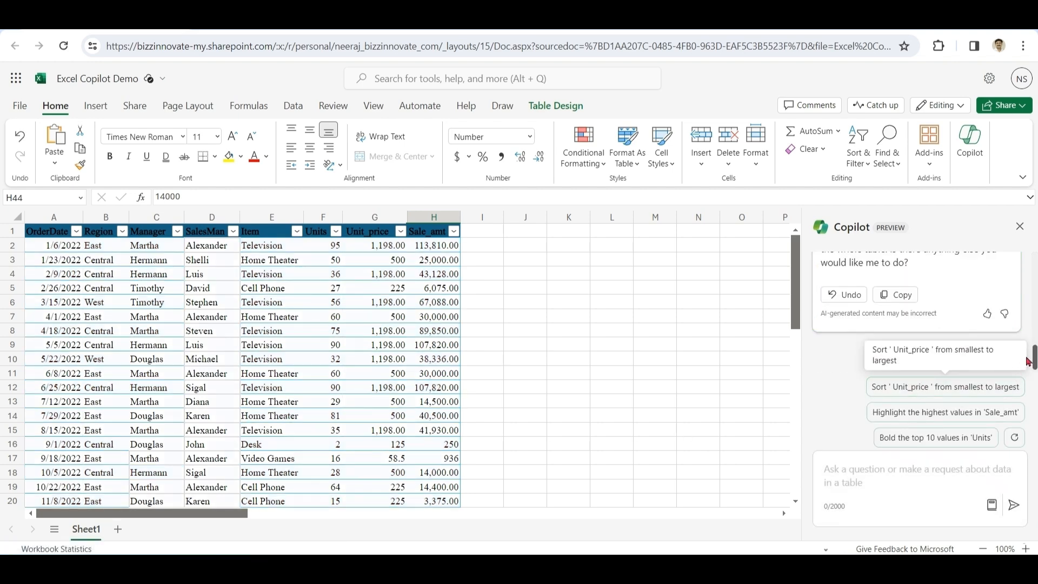
Review Copilot's options for working with Excel tables and cycle through several sets of its suggested prompts
{"action": "left_click_drag", "start_coordinate": [1034, 357], "coordinate": [1033, 264]}
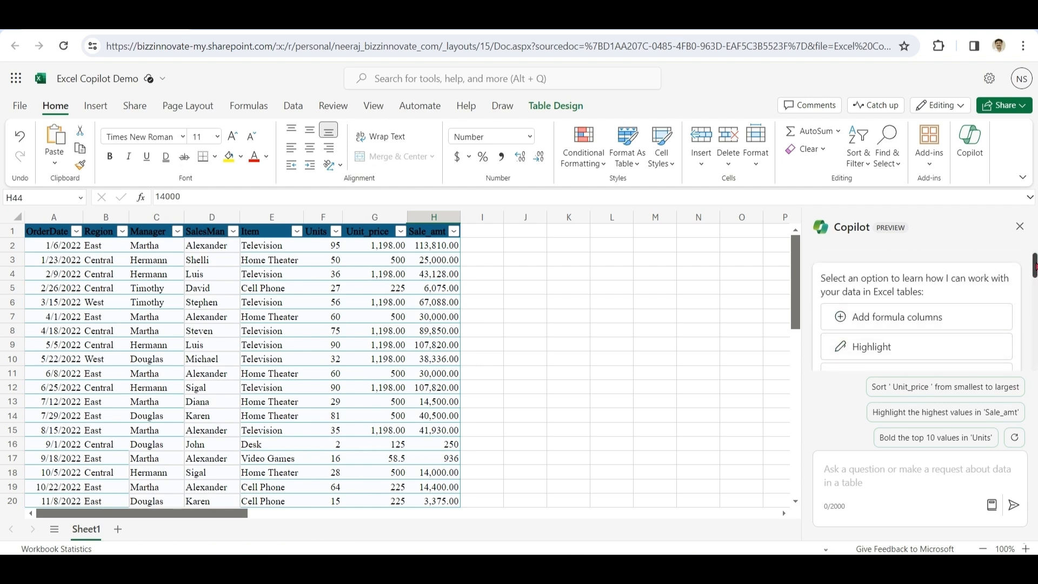
{"action": "left_click_drag", "start_coordinate": [1034, 266], "coordinate": [1034, 274]}
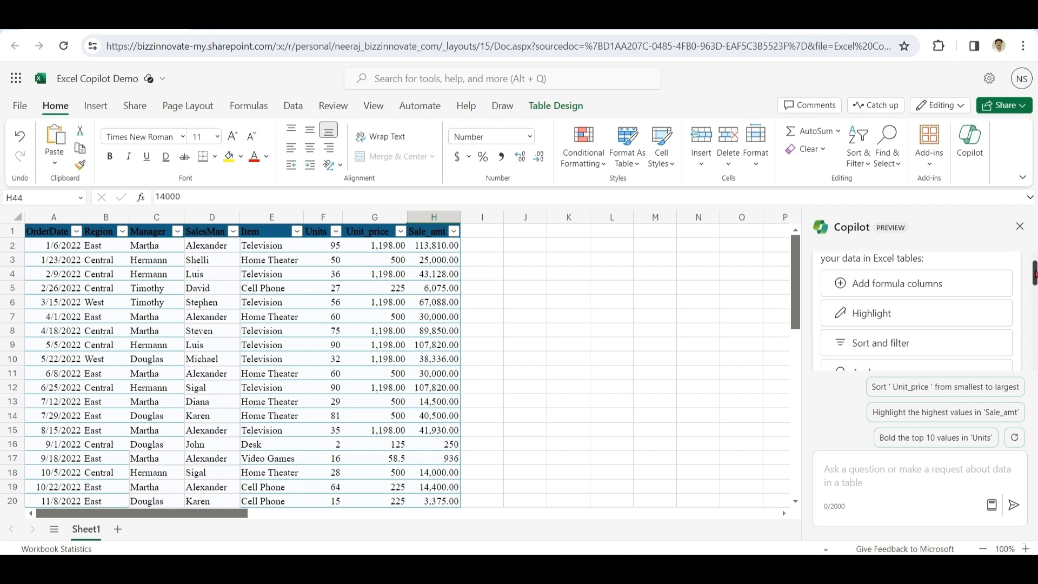
{"action": "left_click_drag", "start_coordinate": [1034, 273], "coordinate": [1033, 279]}
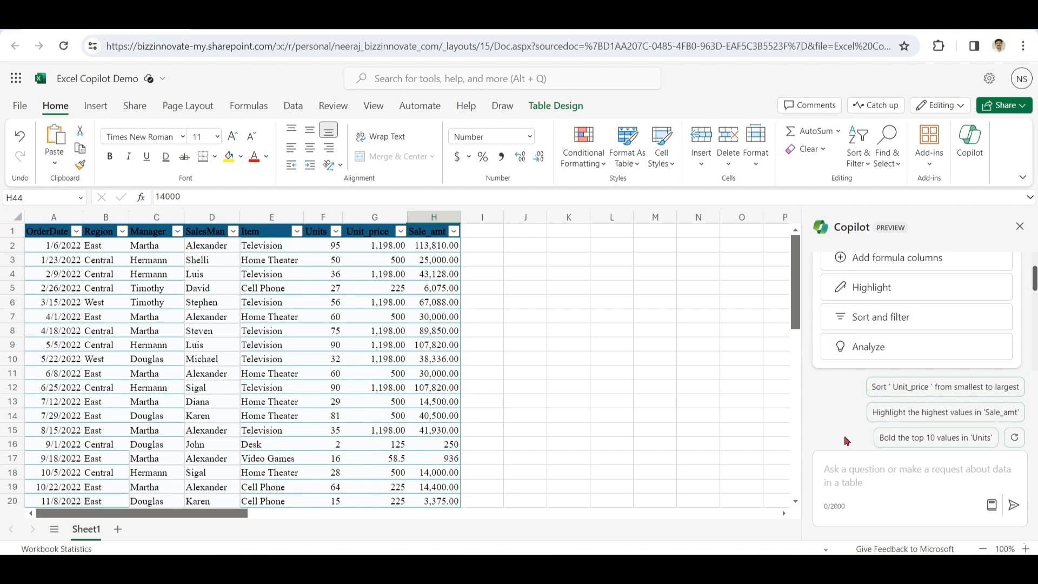
{"action": "left_click", "coordinate": [1015, 438]}
{"action": "left_click", "coordinate": [1015, 438]}
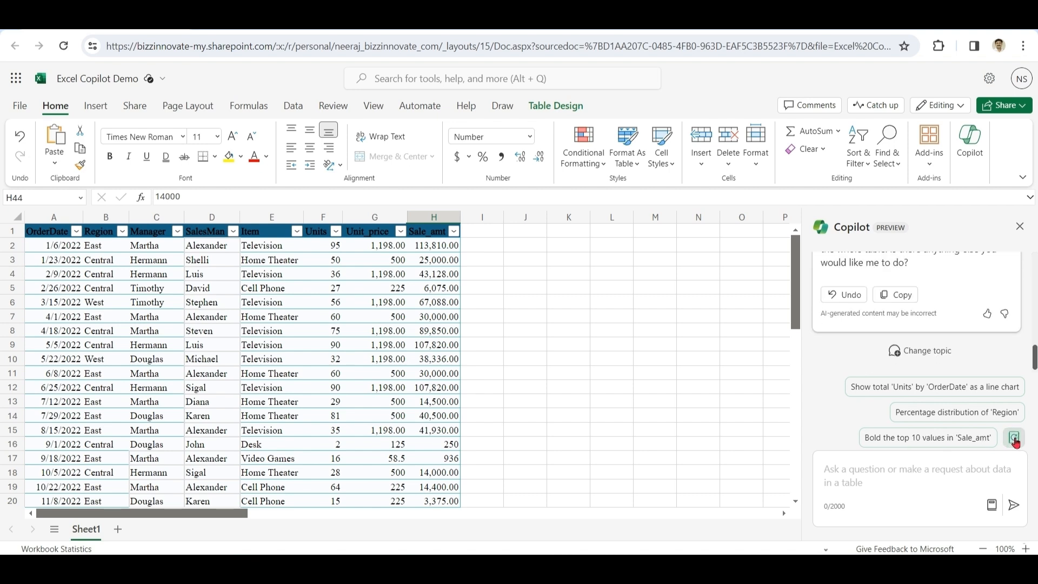
{"action": "left_click", "coordinate": [1015, 439]}
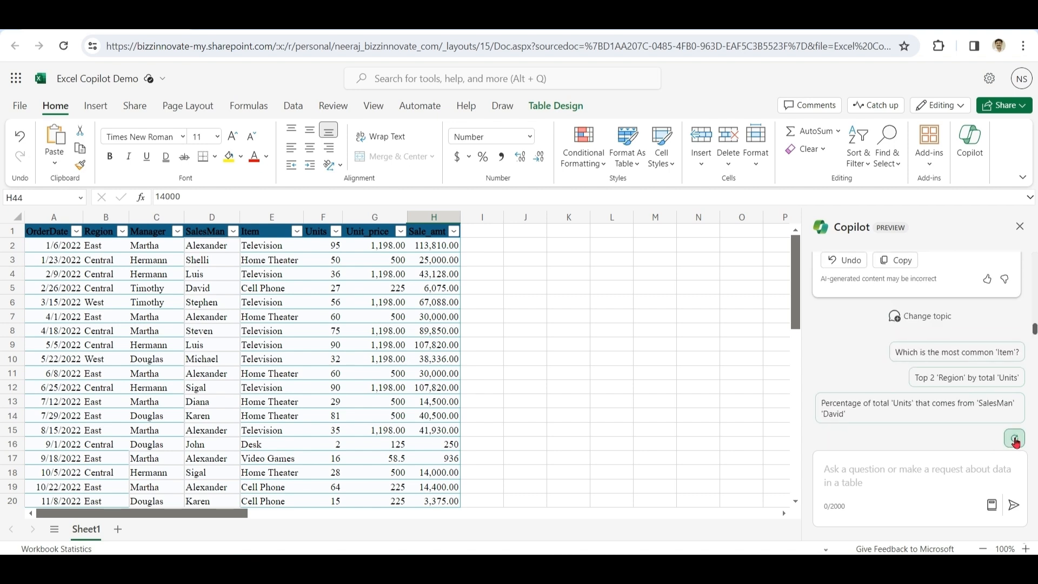
{"action": "left_click", "coordinate": [1014, 439]}
Ask Copilot to "show total sales for each item"
{"action": "left_click", "coordinate": [916, 475]}
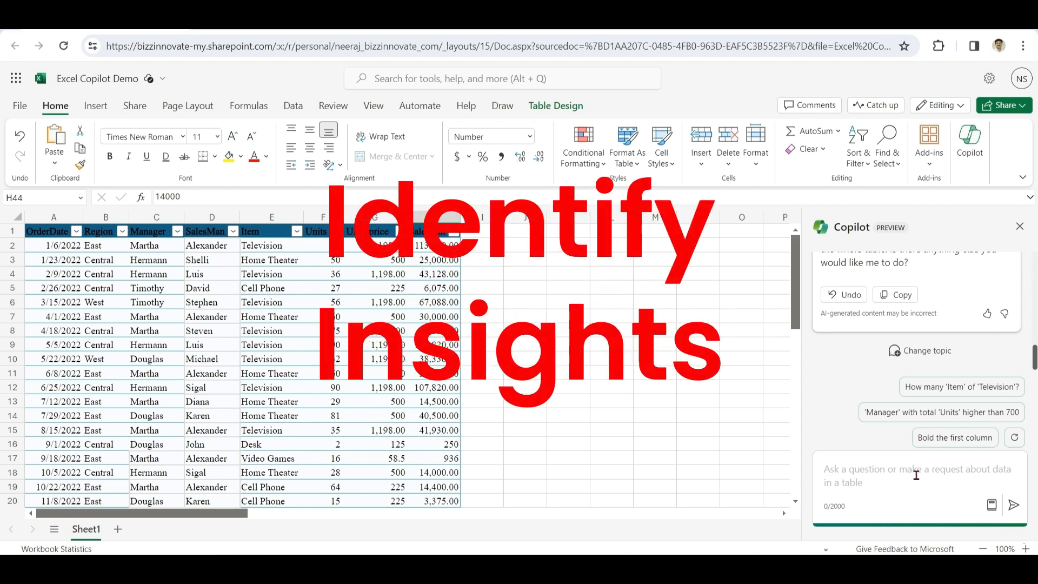
{"action": "type", "text": "show total sales for each item"}
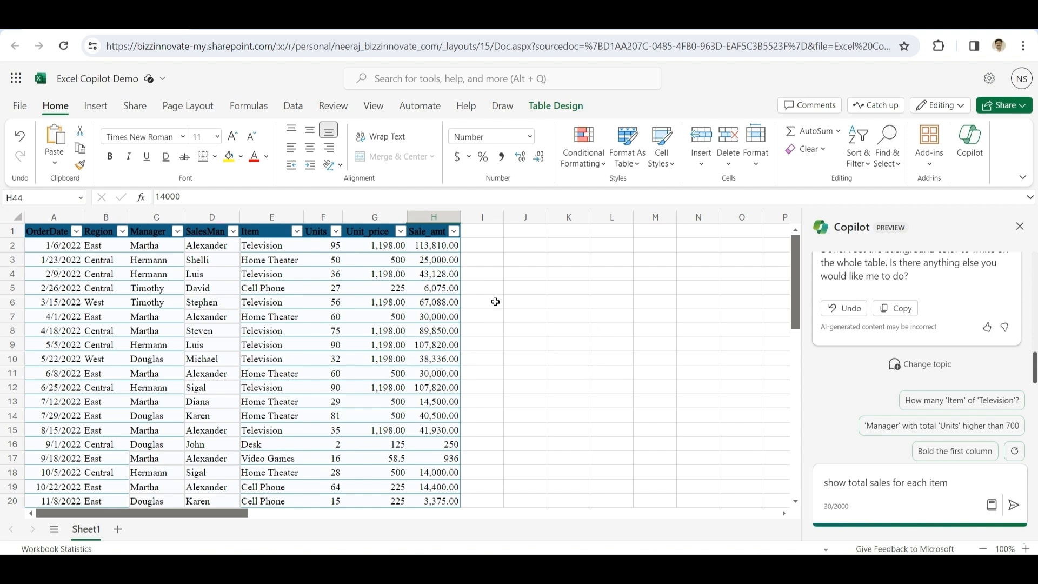
{"action": "left_click", "coordinate": [442, 232]}
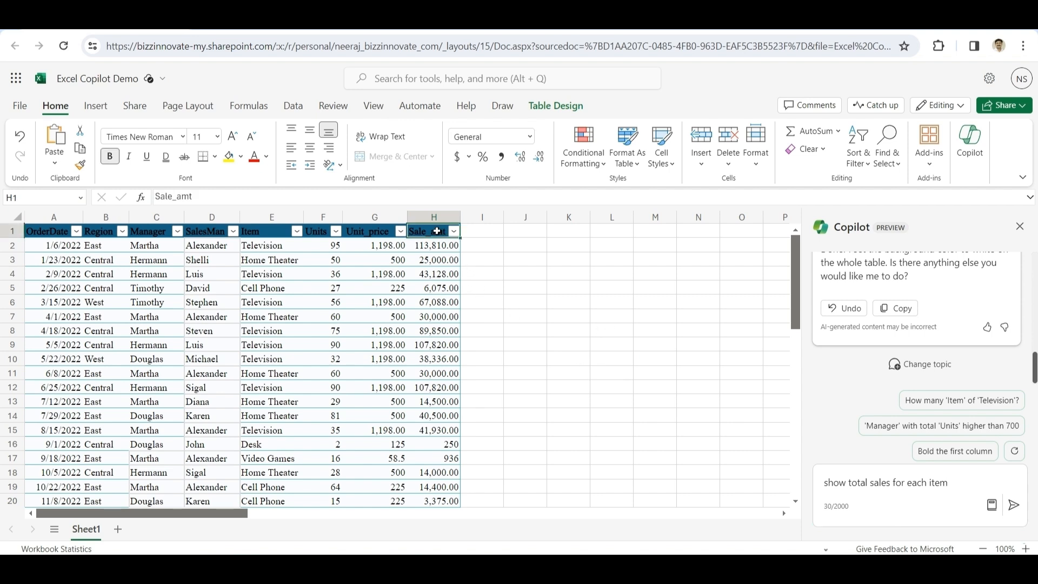
{"action": "left_click", "coordinate": [956, 484]}
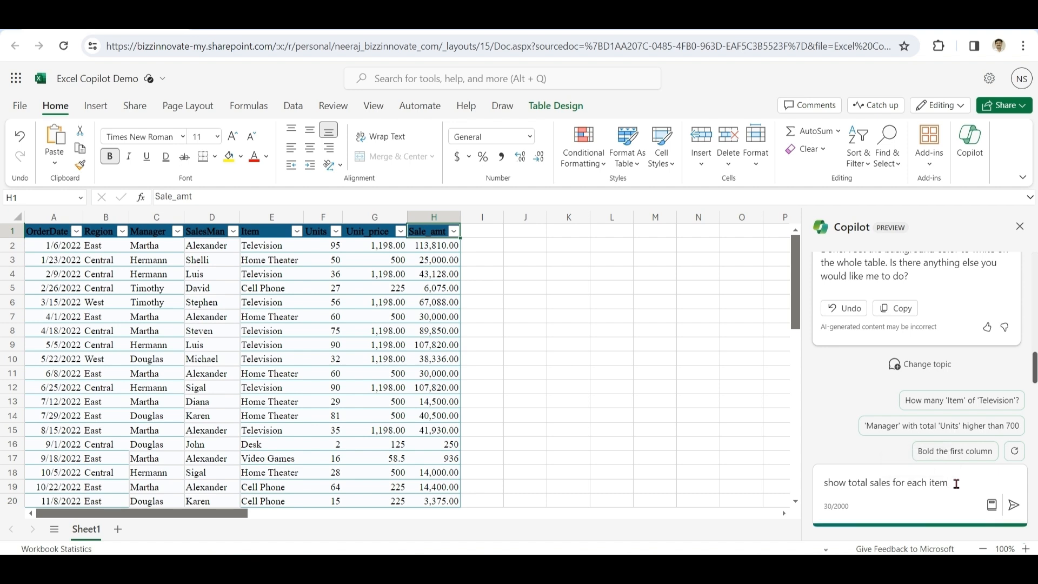
{"action": "left_click", "coordinate": [1014, 505]}
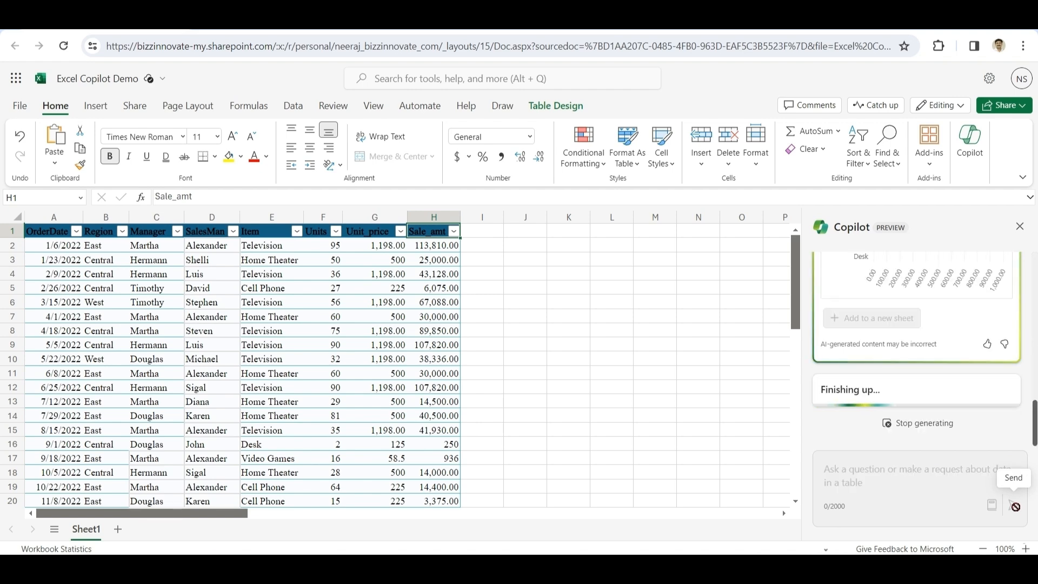
Review Copilot's total sales answer and add its 'Sale_amt' by 'Item' chart to a new sheet
{"action": "mouse_move", "coordinate": [1035, 365]}
{"action": "left_mouse_down"}
{"action": "mouse_move", "coordinate": [1034, 328]}
{"action": "mouse_move", "coordinate": [1034, 358]}
{"action": "left_mouse_up"}
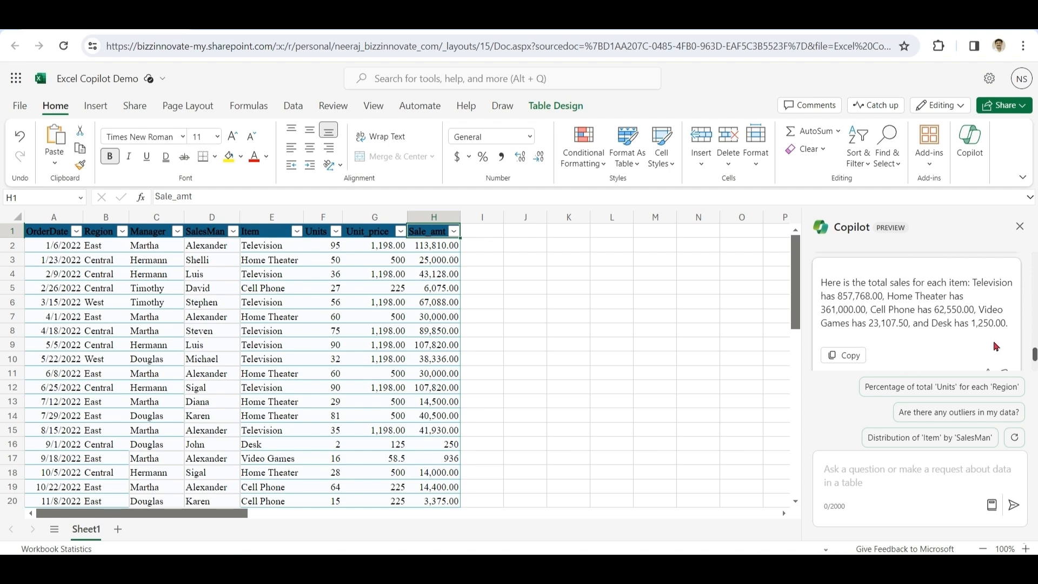
{"action": "left_click_drag", "start_coordinate": [1033, 355], "coordinate": [1034, 335]}
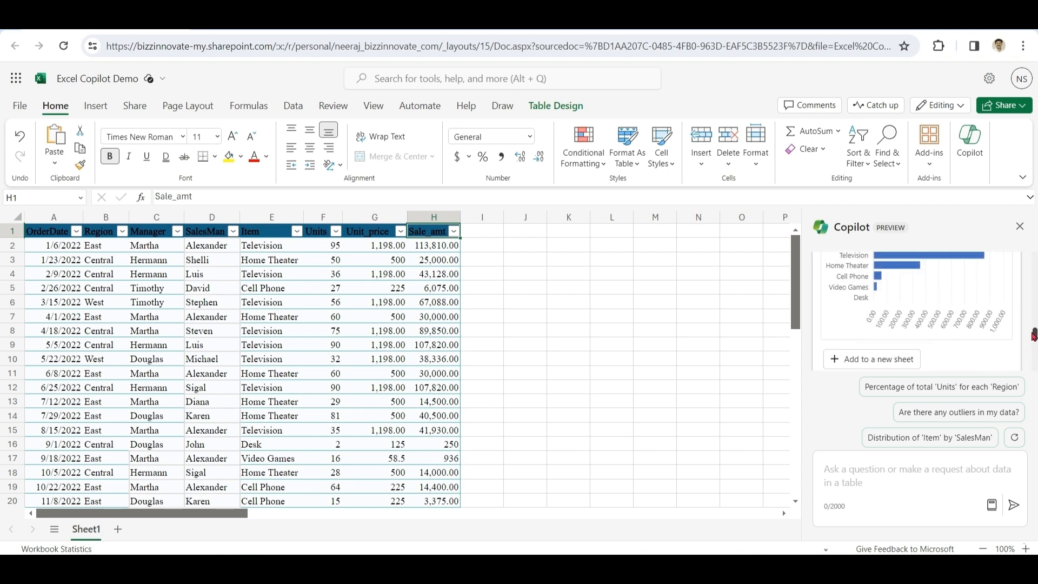
{"action": "left_click", "coordinate": [900, 360]}
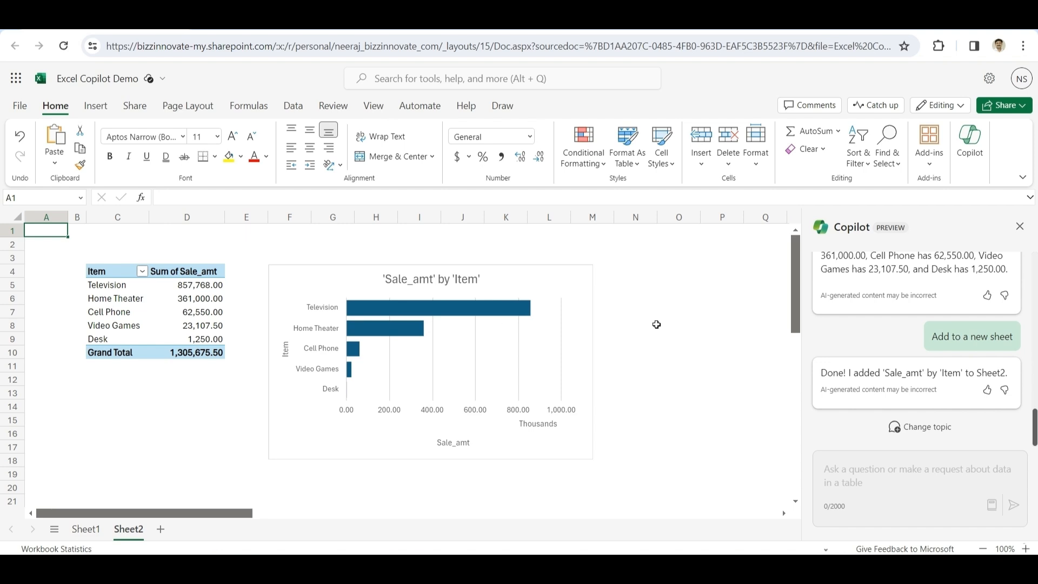
Return to Sheet1, ask Copilot "which is highest selling product", and review its answer
{"action": "left_click", "coordinate": [86, 529]}
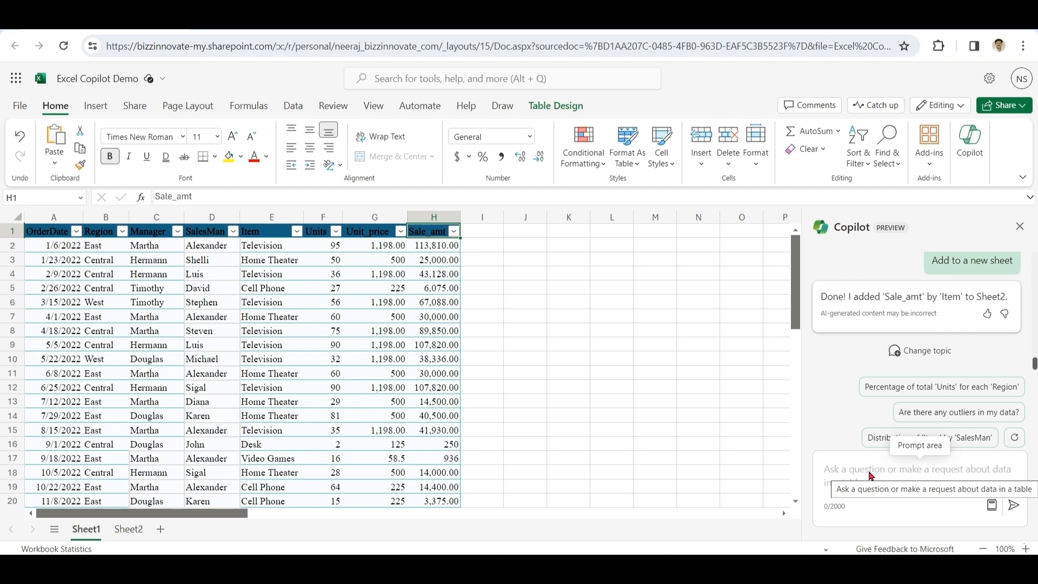
{"action": "left_click", "coordinate": [854, 473]}
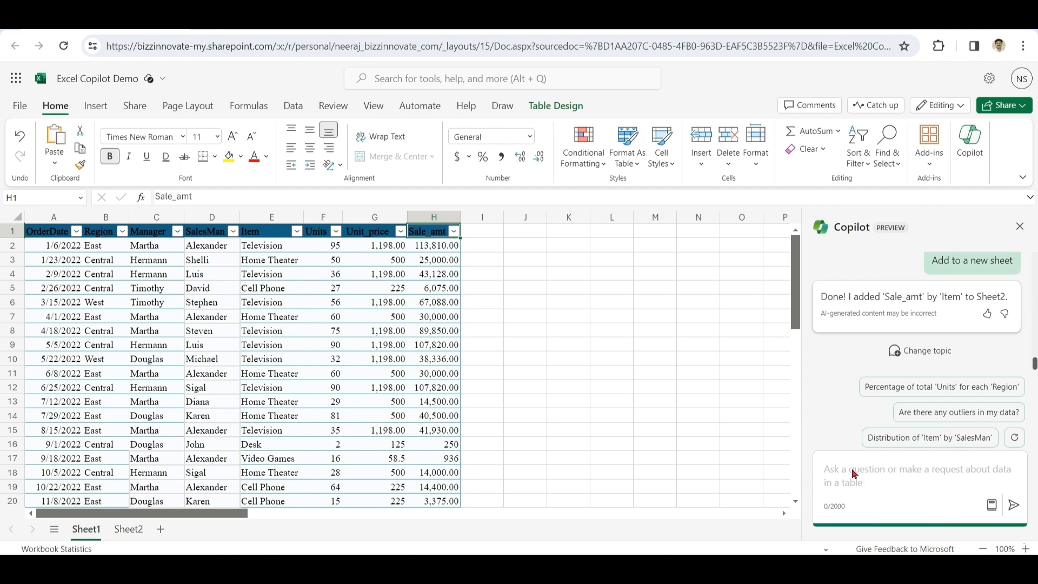
{"action": "type", "text": "which is "}
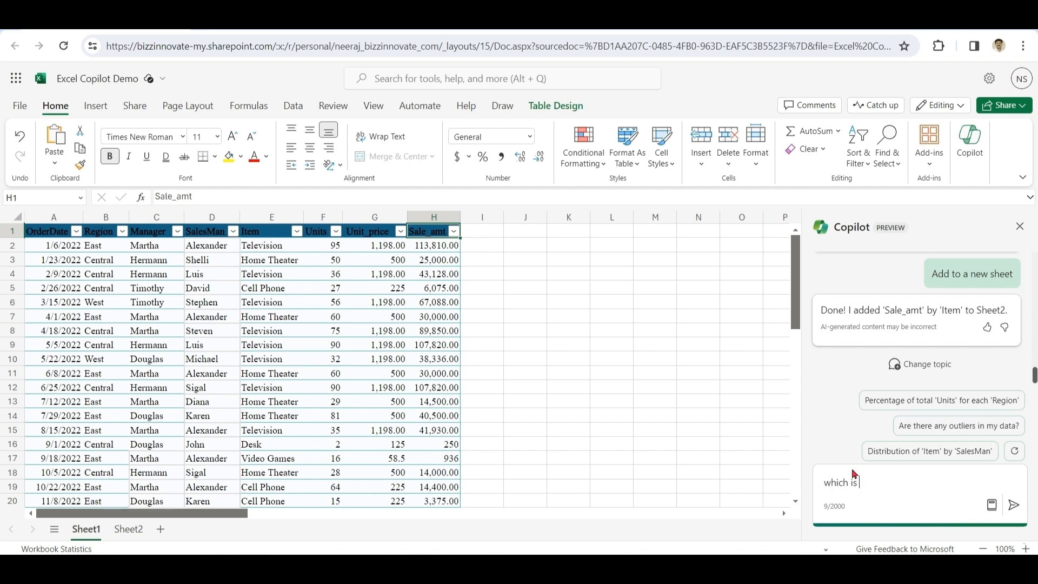
{"action": "type", "text": "highest selling product"}
{"action": "left_click", "coordinate": [1013, 505]}
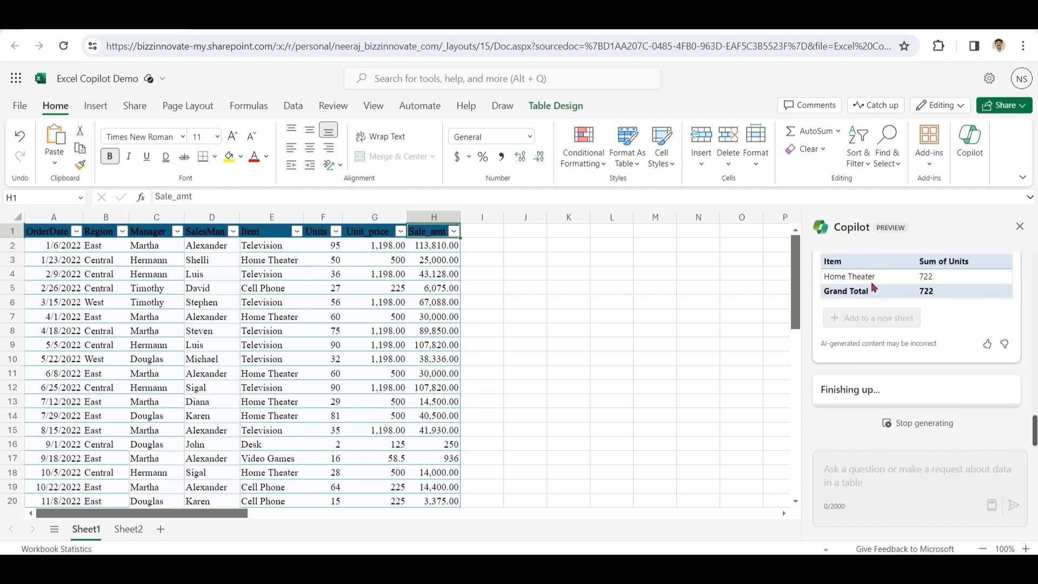
{"action": "left_click_drag", "start_coordinate": [1035, 365], "coordinate": [1034, 345]}
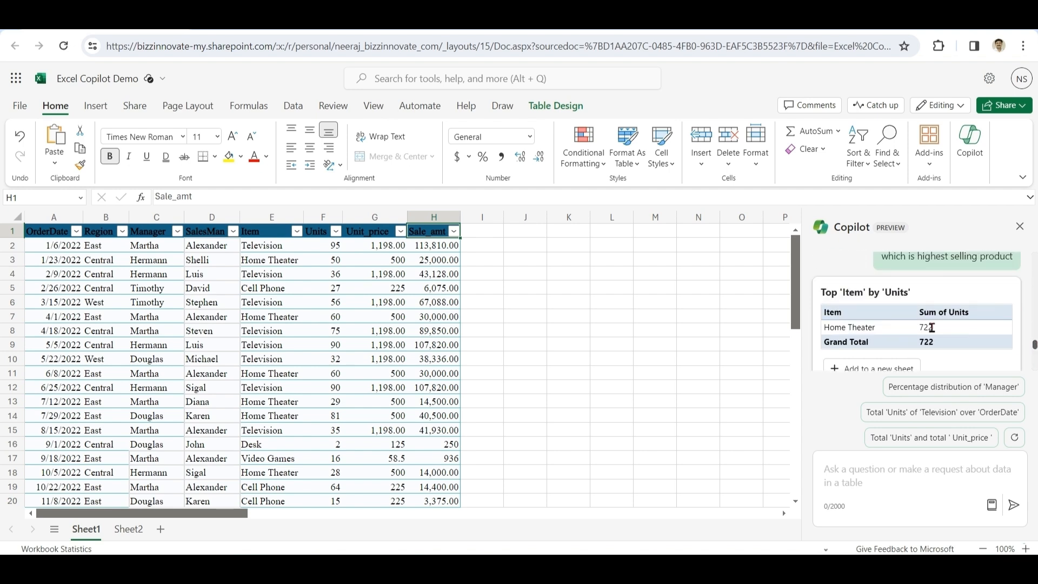
Ask Copilot "are there any outliers in my data"
{"action": "double_click", "coordinate": [926, 327]}
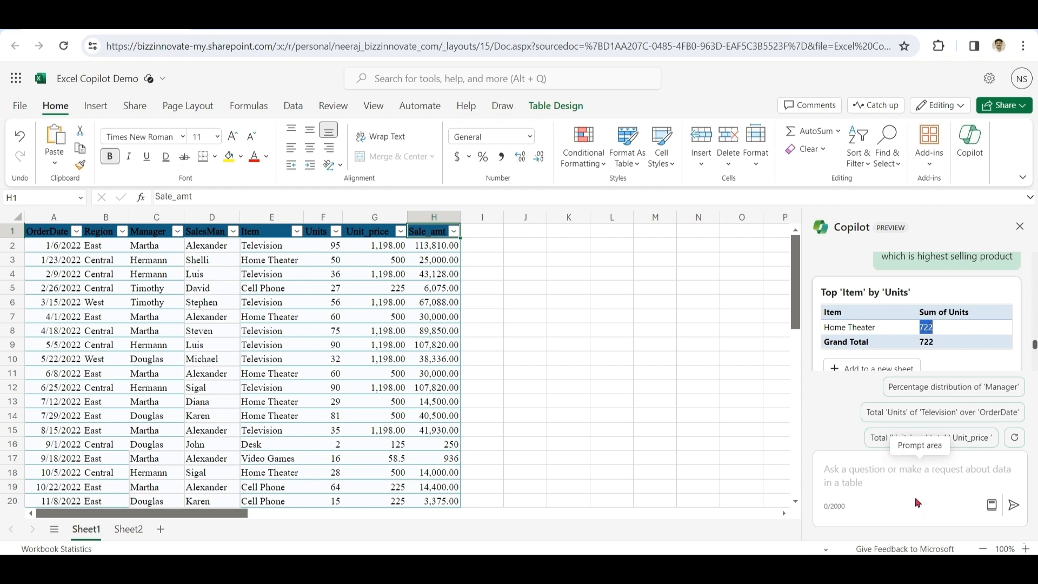
{"action": "left_click", "coordinate": [902, 476]}
{"action": "scroll", "coordinate": [1029, 372], "scroll_direction": "down", "scroll_amount": 3}
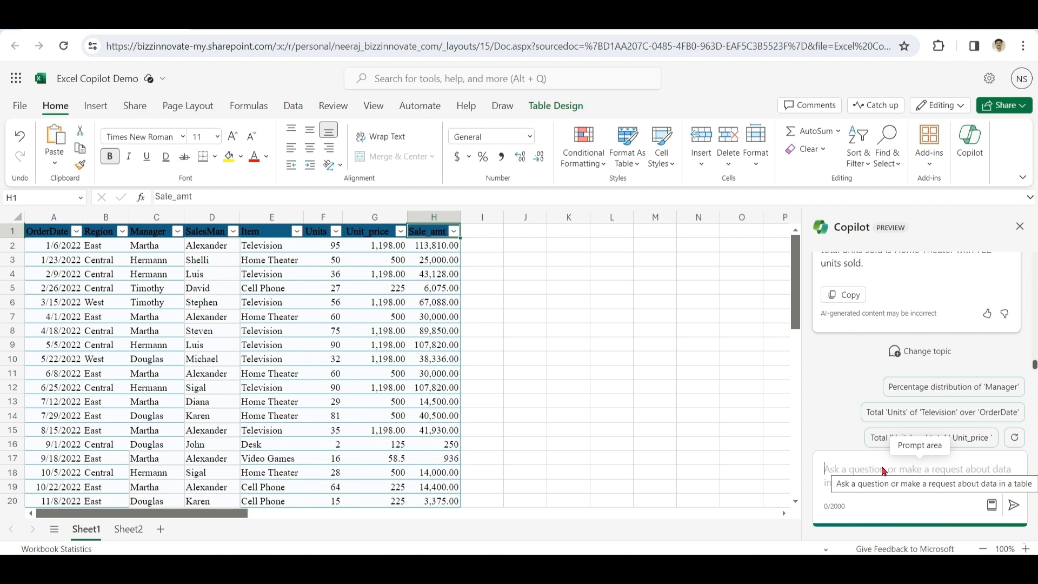
{"action": "type", "text": "are there any out"}
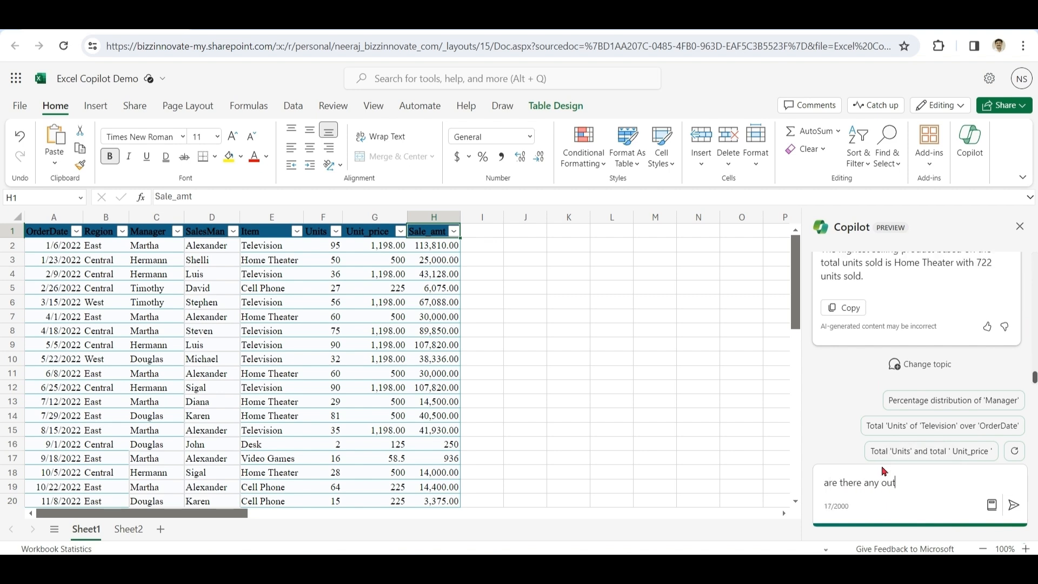
{"action": "type", "text": "liers in my data"}
{"action": "left_click", "coordinate": [1014, 508]}
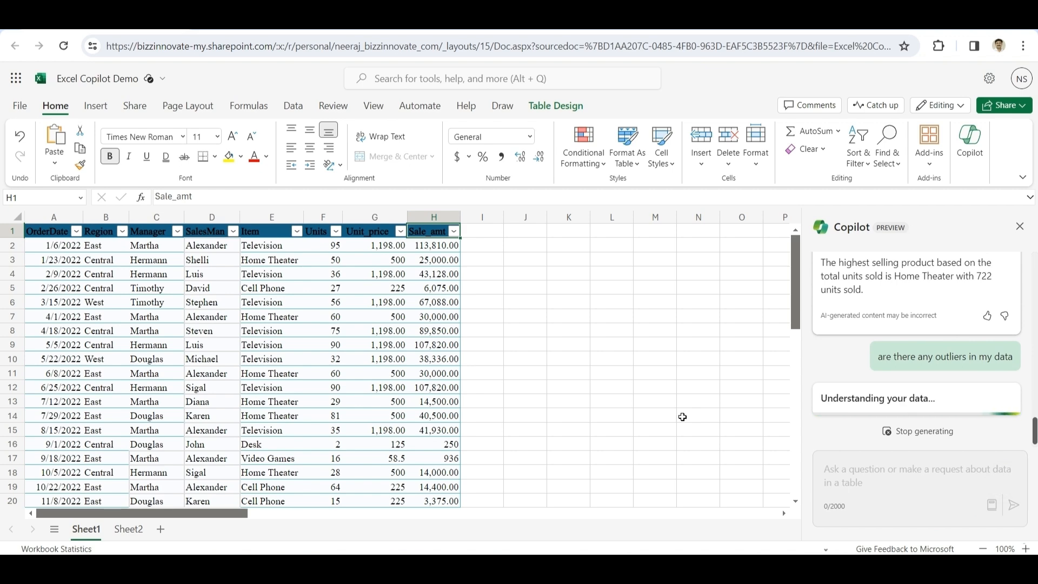
Review Copilot's outlier answer and add its 'Unit_price' by 'OrderDate' chart for the East region to a new sheet
{"action": "left_click_drag", "start_coordinate": [1034, 432], "coordinate": [1034, 417]}
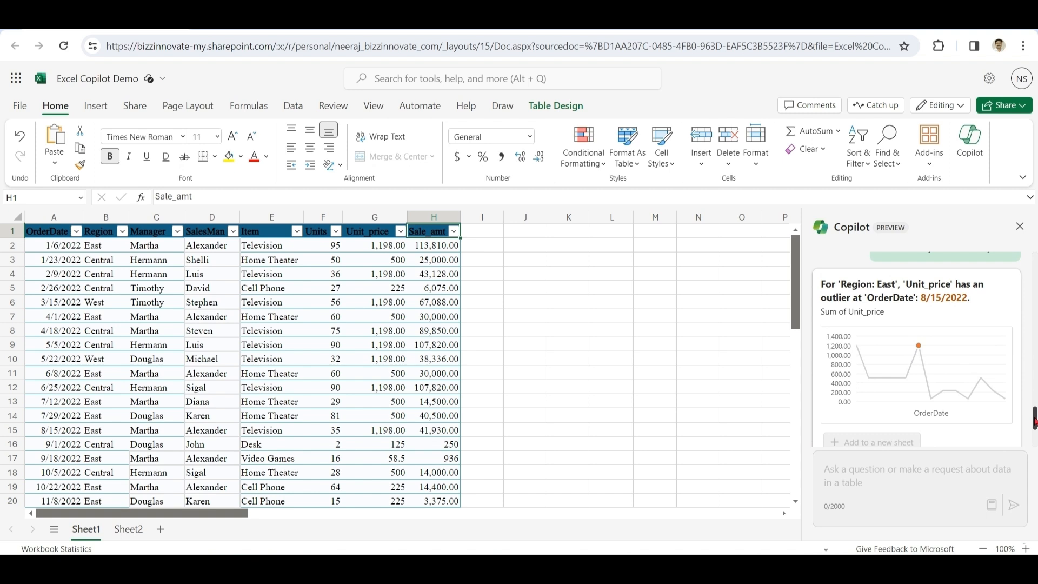
{"action": "left_click_drag", "start_coordinate": [1035, 422], "coordinate": [1035, 445]}
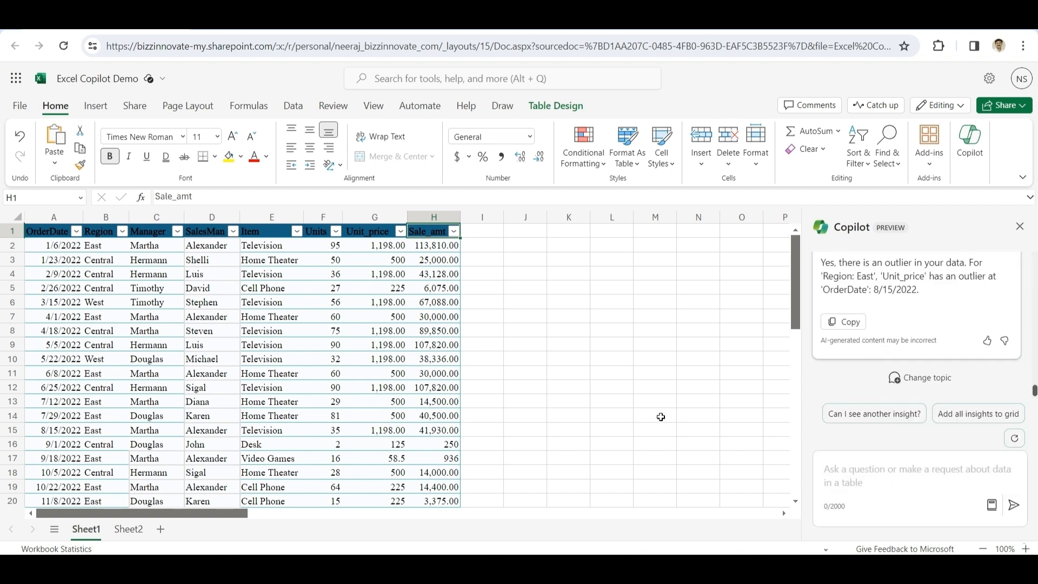
{"action": "left_click_drag", "start_coordinate": [1033, 390], "coordinate": [1034, 376]}
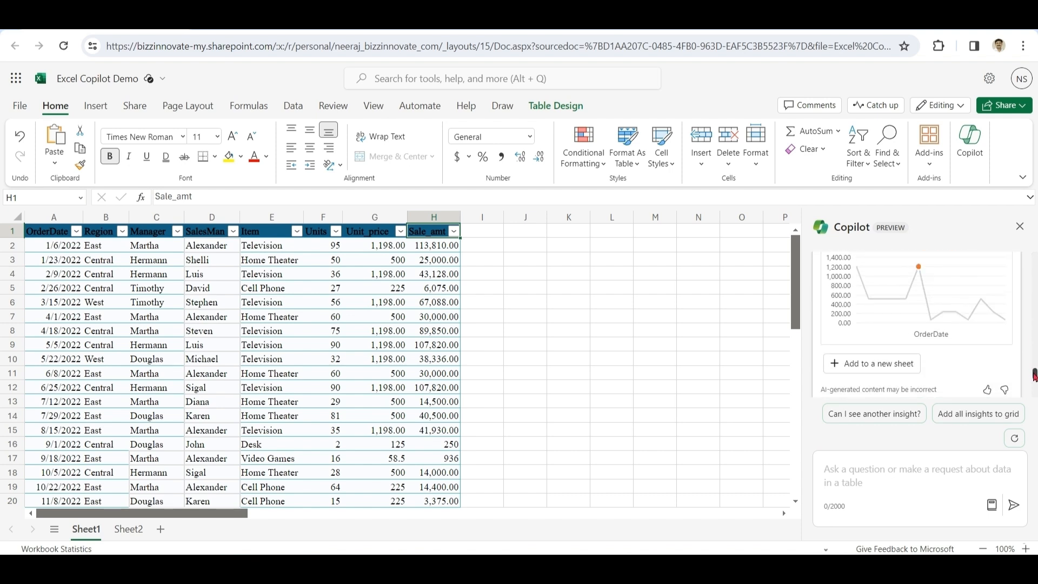
{"action": "left_click", "coordinate": [886, 367]}
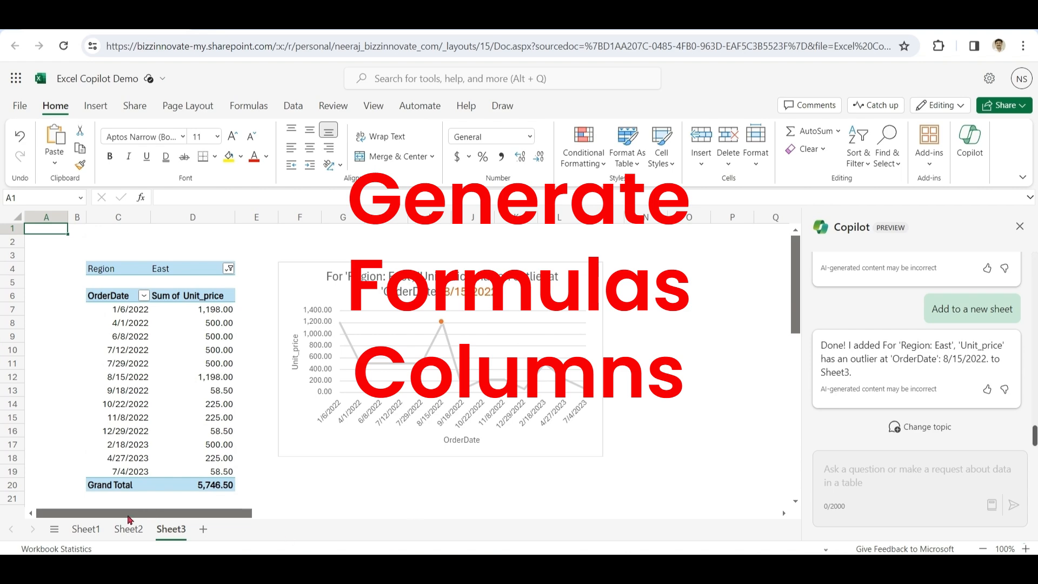
Return to Sheet1, ask Copilot "add column commission which is 10% of sale_amt", and widen the Copilot pane
{"action": "left_click", "coordinate": [88, 531]}
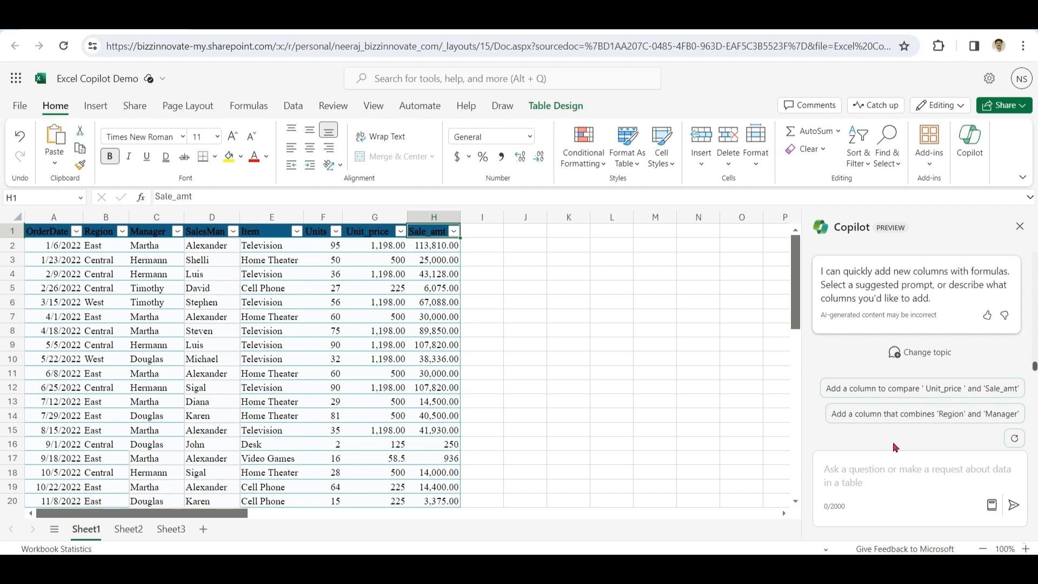
{"action": "left_click", "coordinate": [860, 477]}
{"action": "type", "text": "add column commission which is"}
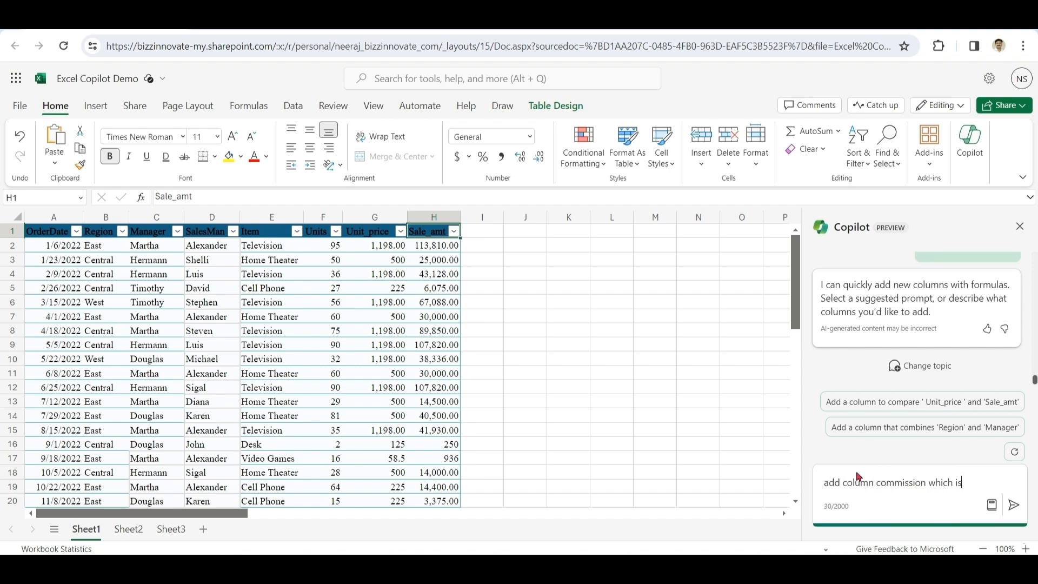
{"action": "type", "text": " 10% of sale_amt"}
{"action": "left_click_drag", "start_coordinate": [805, 392], "coordinate": [730, 392]}
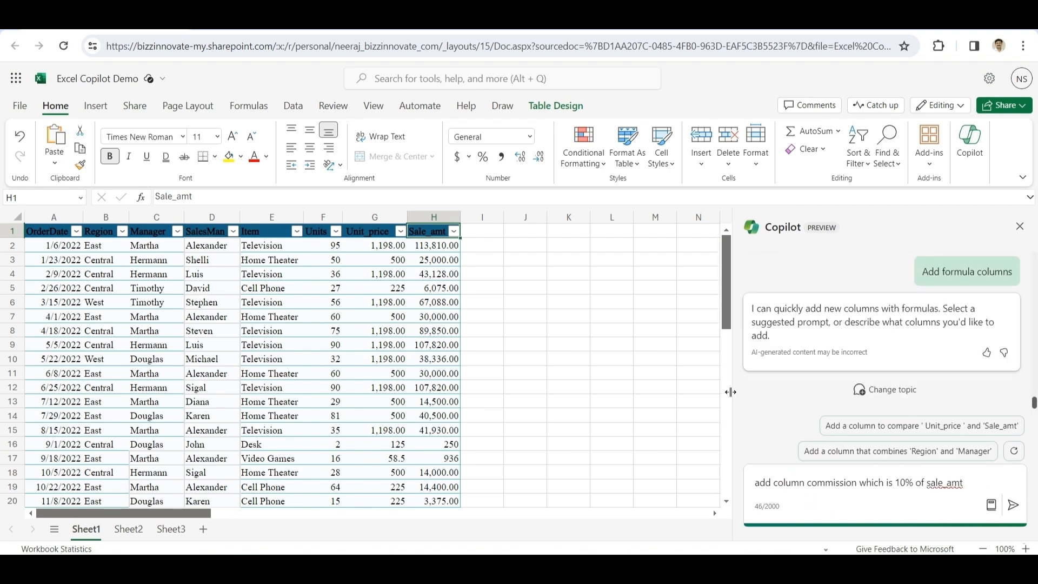
{"action": "left_click", "coordinate": [1014, 504]}
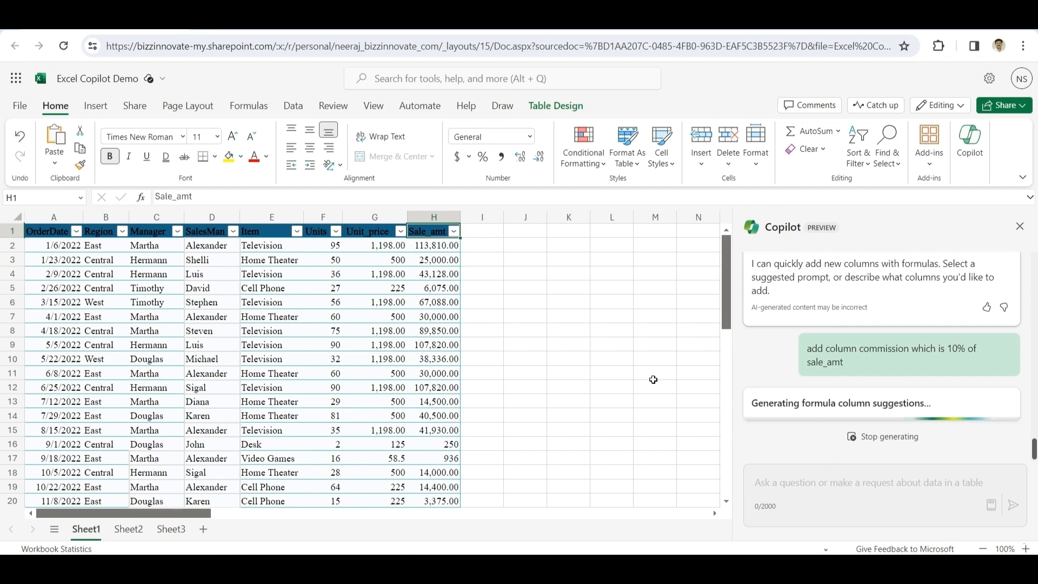
Review the suggested Commission formula =[@[Sale_amt]]*0.1 with its explanation and insert the column into the table
{"action": "left_click_drag", "start_coordinate": [1034, 430], "coordinate": [1033, 420]}
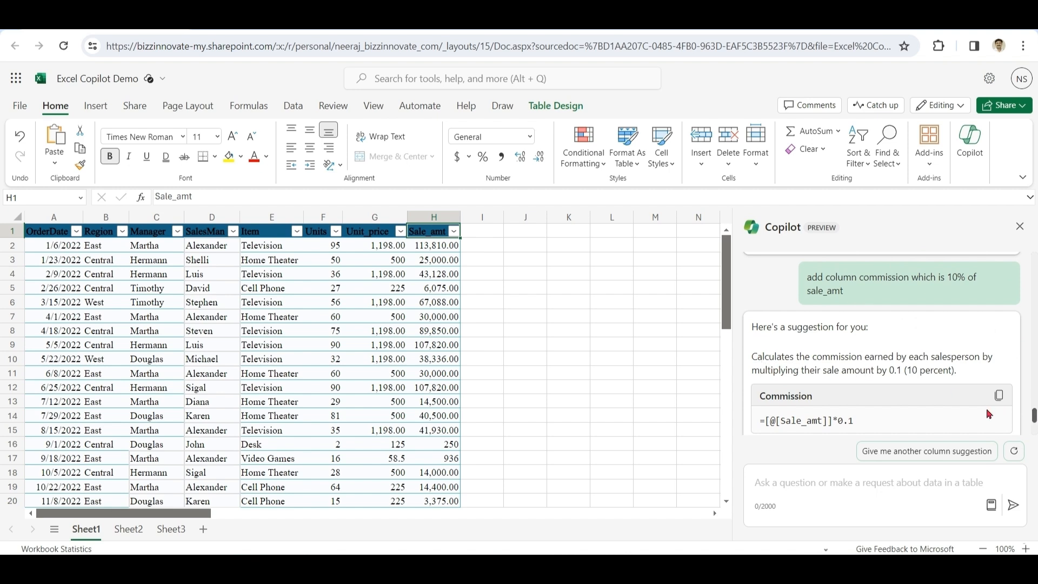
{"action": "left_click_drag", "start_coordinate": [1033, 415], "coordinate": [1034, 424]}
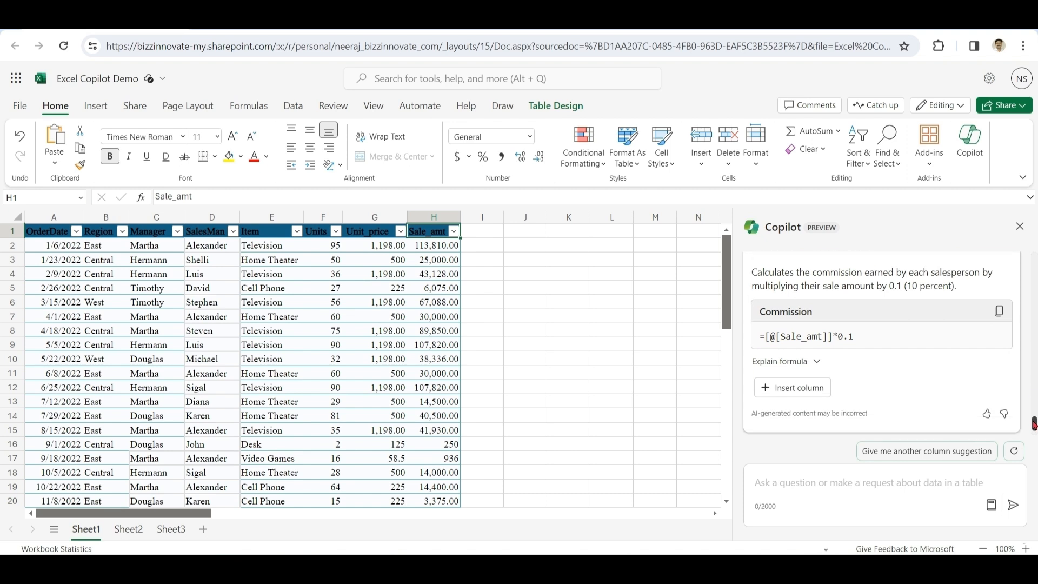
{"action": "left_click", "coordinate": [818, 366]}
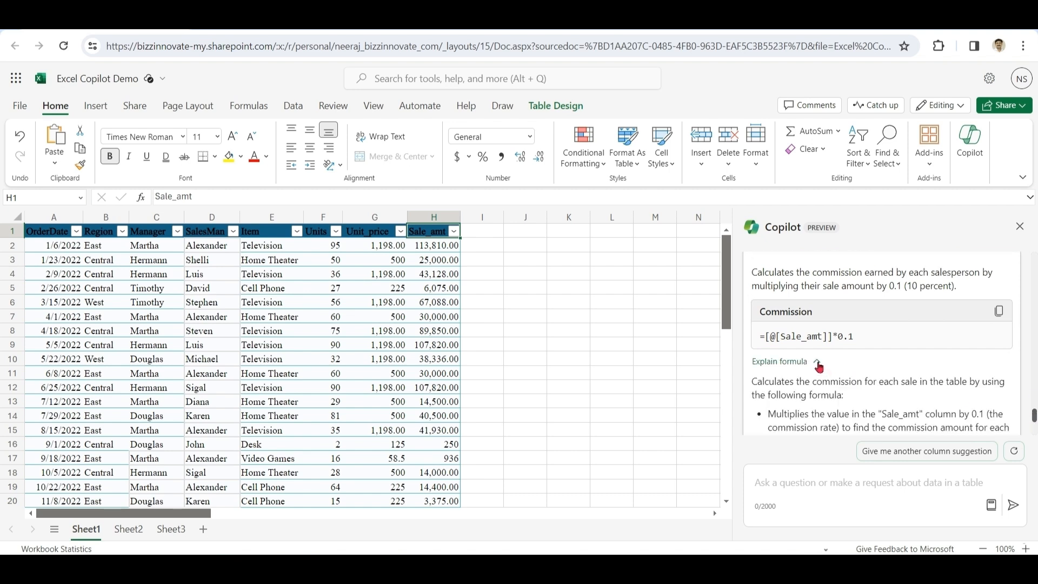
{"action": "left_click_drag", "start_coordinate": [1034, 420], "coordinate": [1033, 424]}
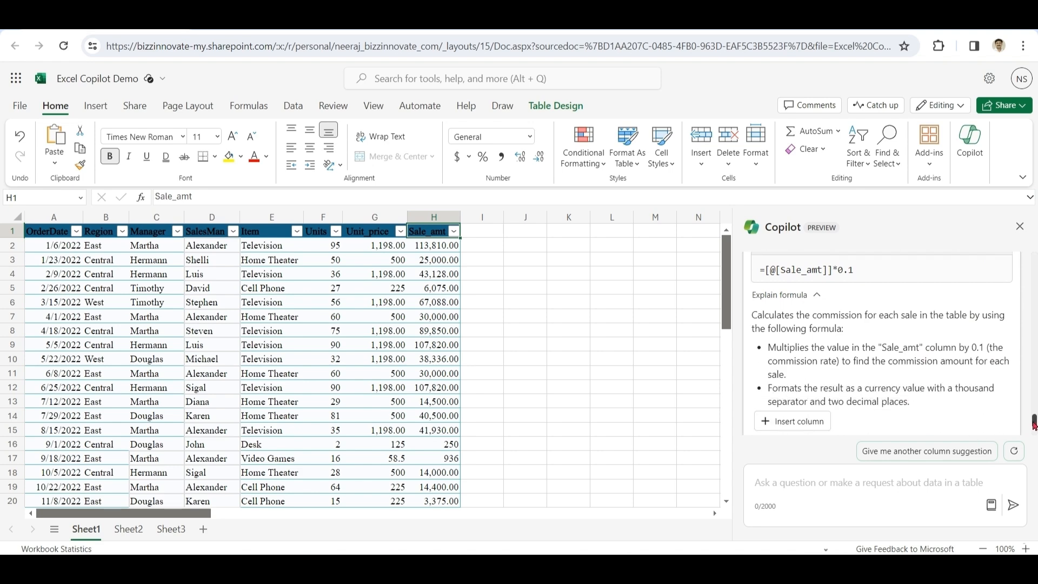
{"action": "left_click", "coordinate": [806, 424]}
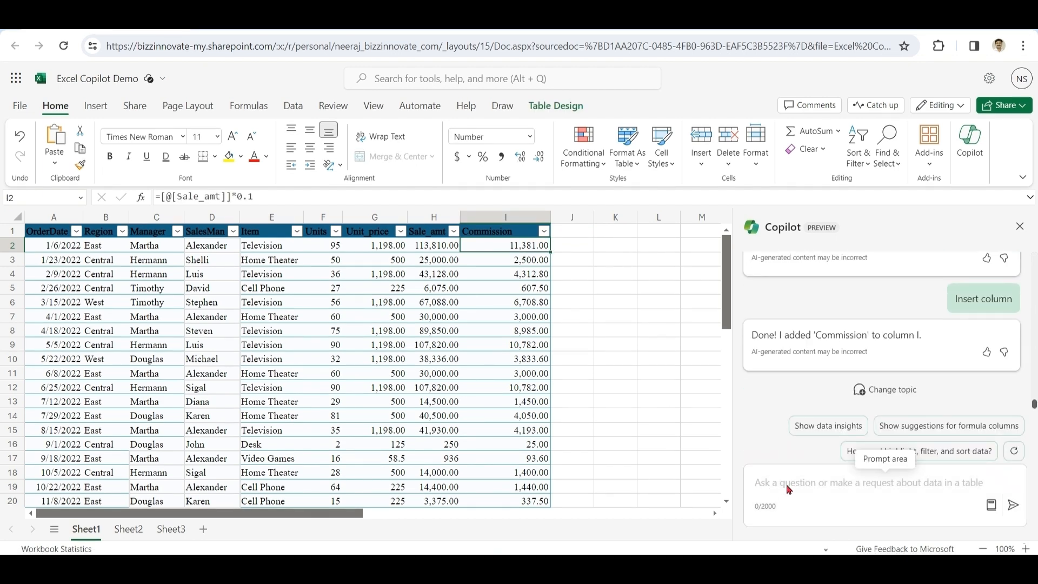
Ask Copilot "add column special bonus which is 0.2 time of commision only for the east region"
{"action": "left_click", "coordinate": [788, 489]}
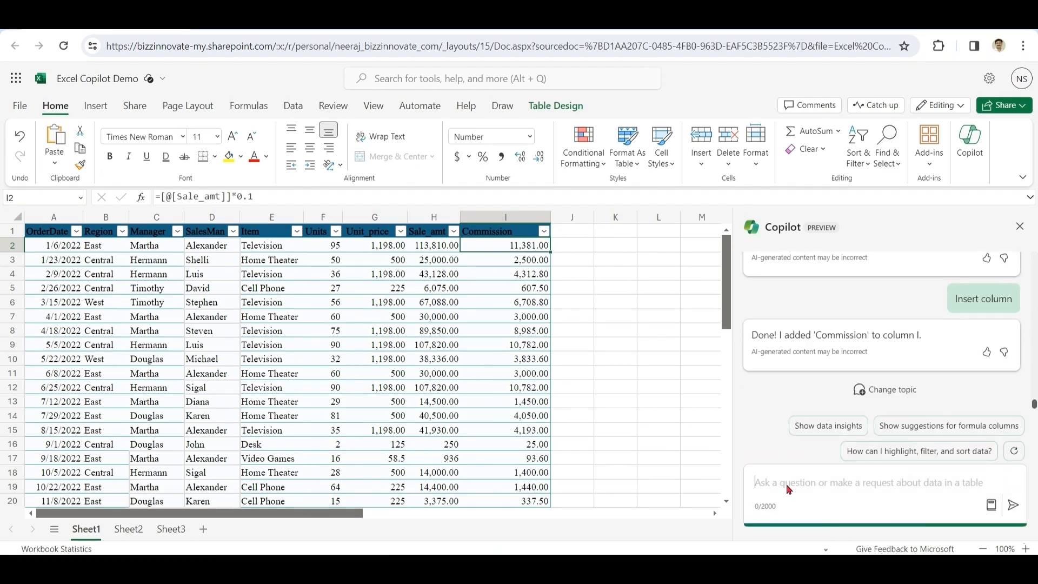
{"action": "type", "text": "add column special bonus which is 0.2 time of commision only for"}
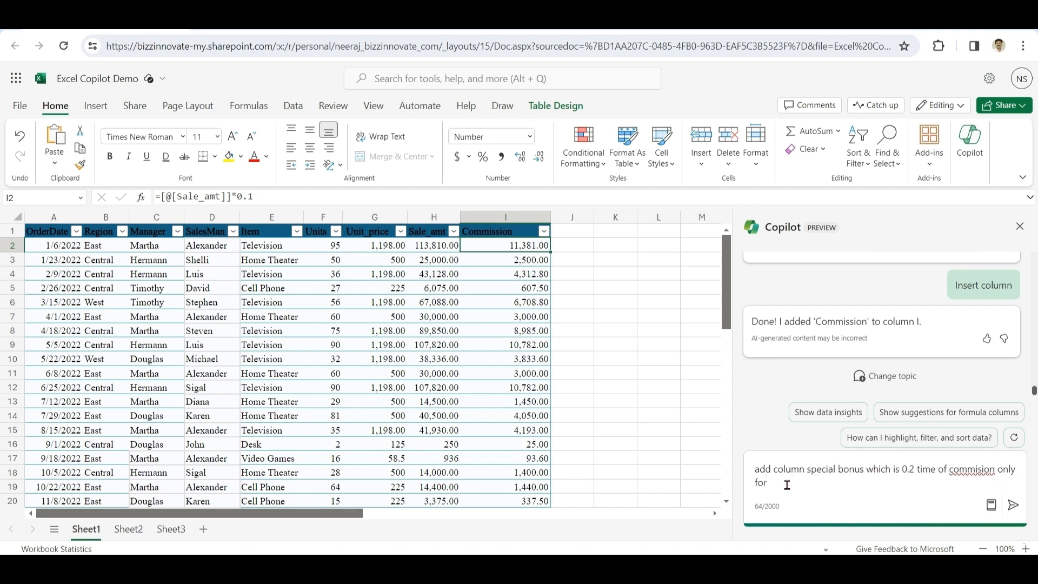
{"action": "type", "text": " the east region"}
{"action": "left_click", "coordinate": [1013, 508]}
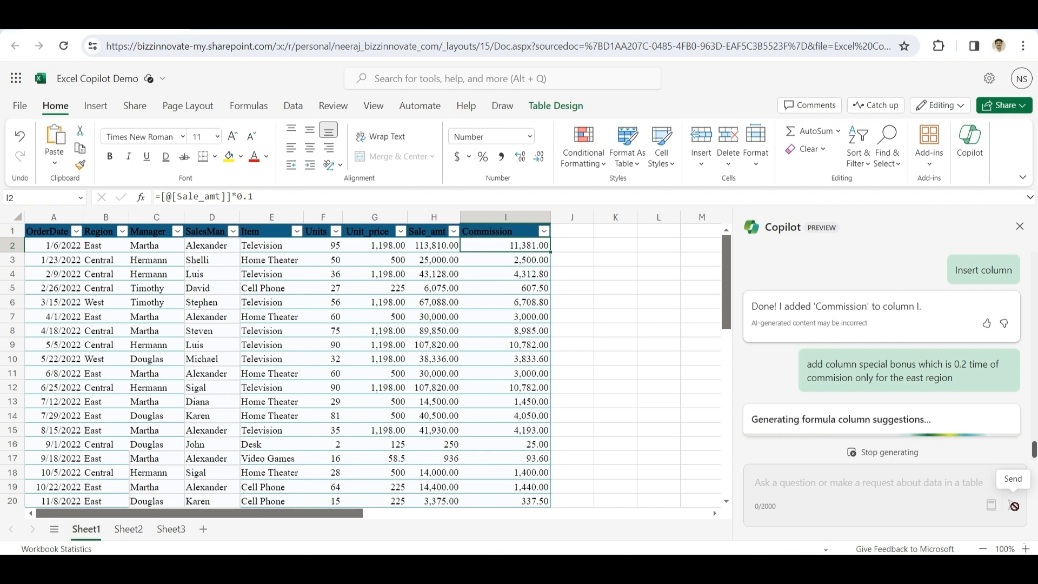
Expand and read the explanation of the suggested Special Bonus formula, and insert the column into the table
{"action": "left_click", "coordinate": [815, 342]}
{"action": "left_click_drag", "start_coordinate": [1033, 419], "coordinate": [1033, 422]}
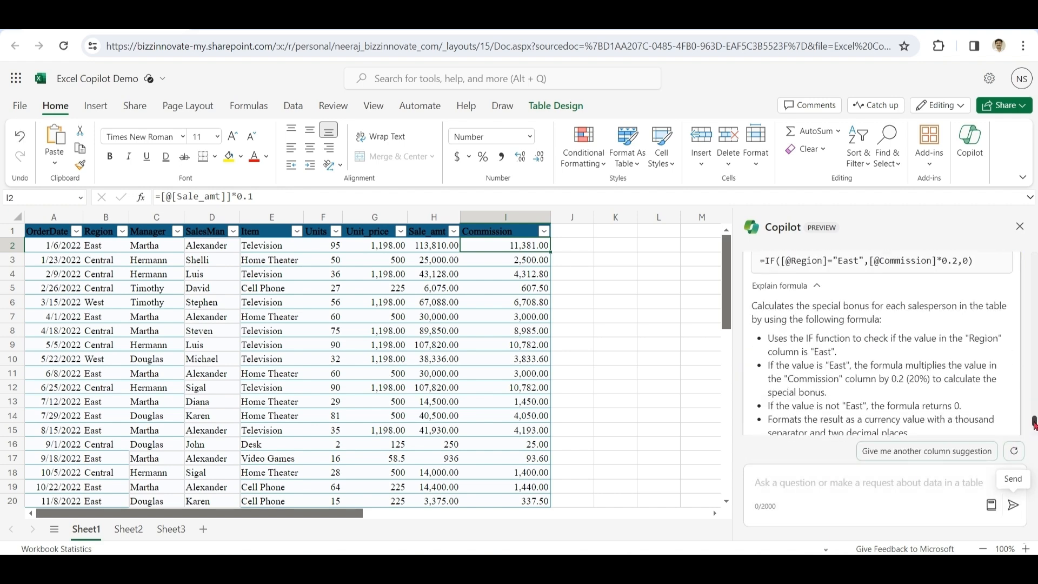
{"action": "scroll", "coordinate": [1033, 424], "scroll_direction": "down", "scroll_amount": 2}
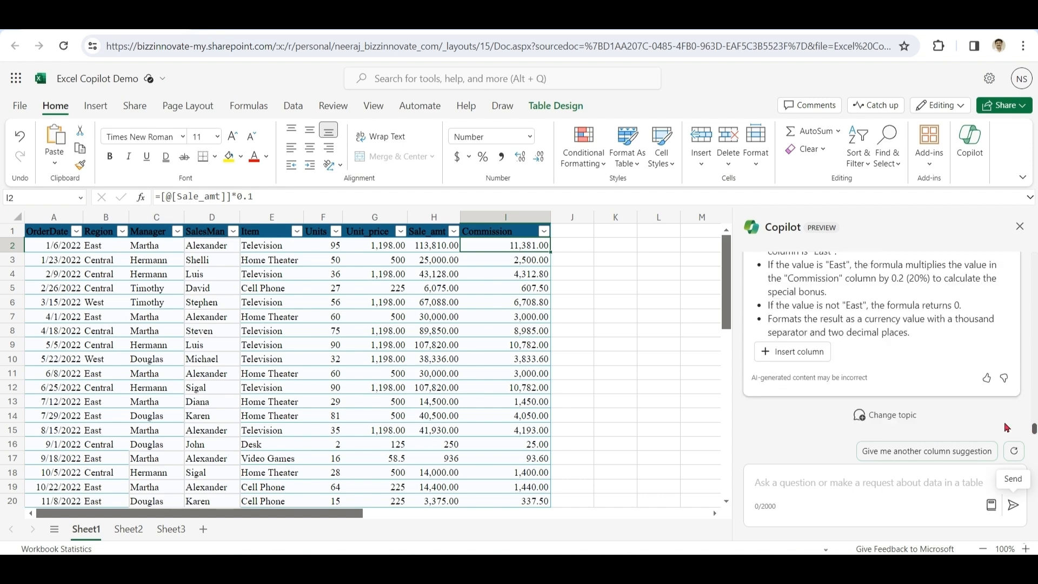
{"action": "left_click", "coordinate": [815, 352]}
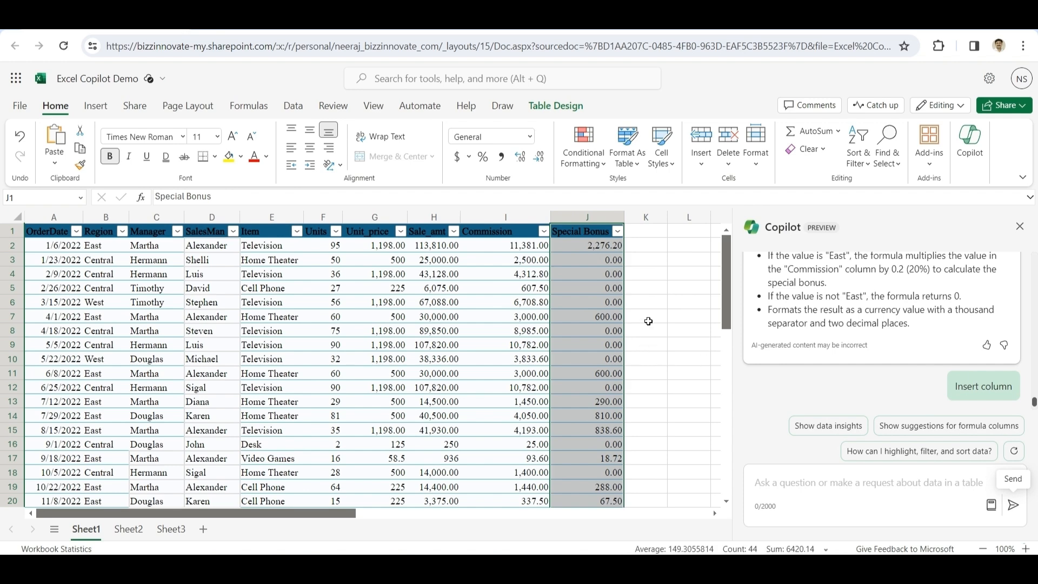
Examine the Special Bonus formulas and values in the first rows against the Region column
{"action": "left_click", "coordinate": [647, 320]}
{"action": "left_click", "coordinate": [112, 246]}
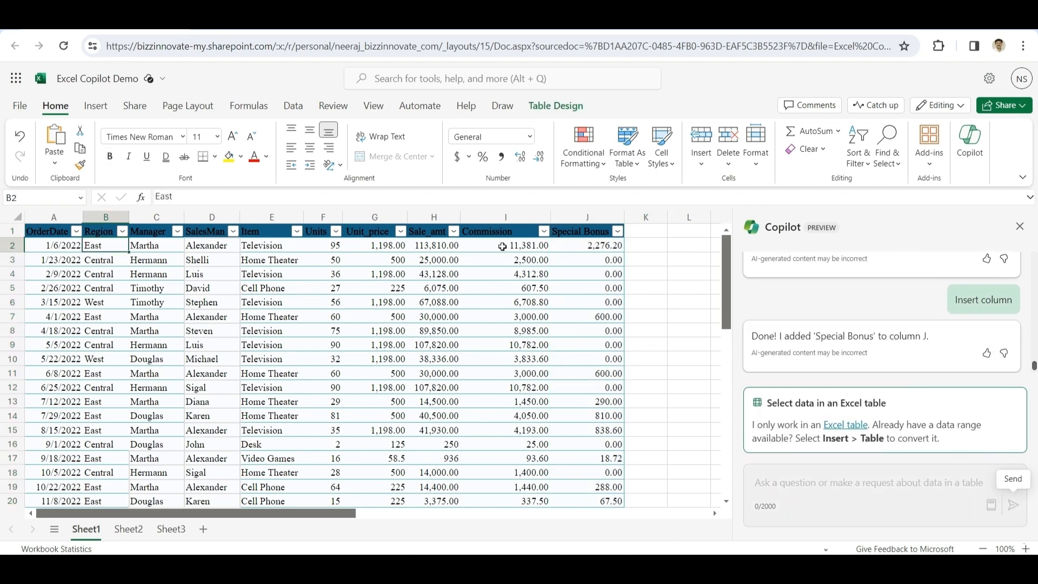
{"action": "left_click", "coordinate": [585, 250]}
{"action": "key", "text": "Down"}
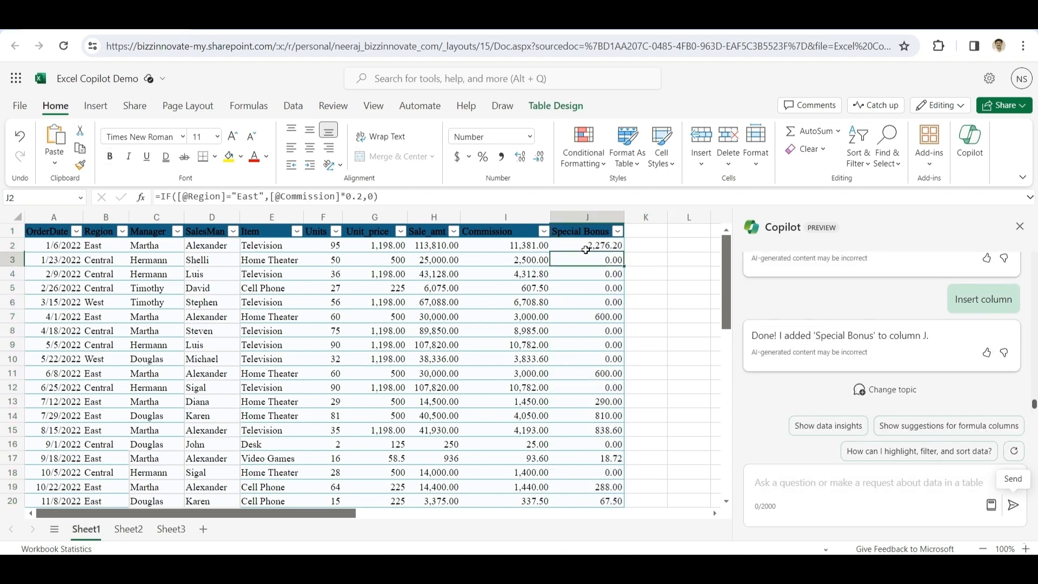
{"action": "key", "text": "Down"}
{"action": "key", "text": "Down"}
{"action": "key", "text": "Down"}
{"action": "key", "text": "Up"}
{"action": "key", "text": "Up"}
{"action": "key", "text": "Up"}
{"action": "key", "text": "Up"}
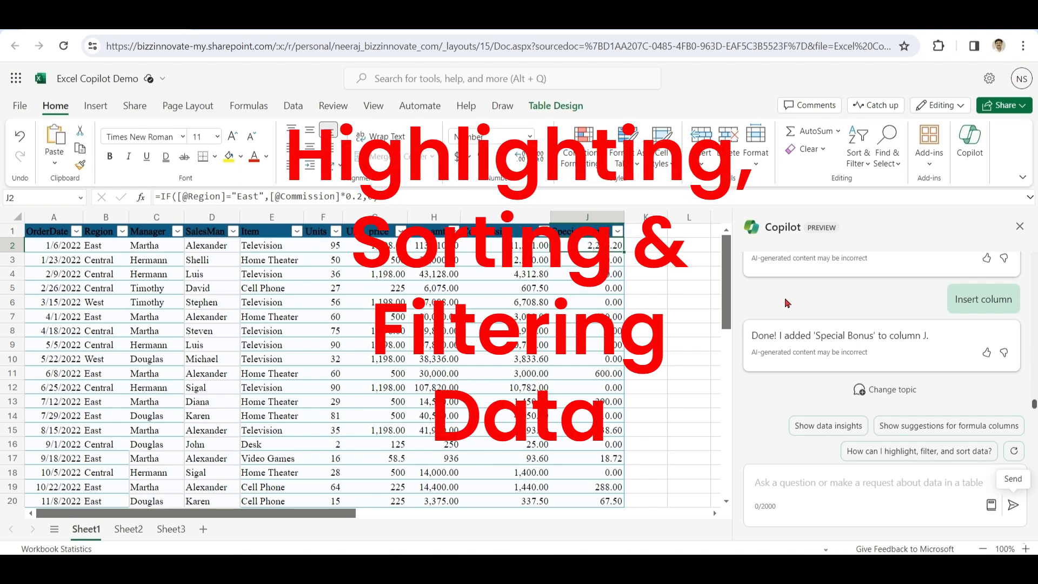
Ask Copilot to "bold the top 3 values in sale_amt"
{"action": "left_click", "coordinate": [795, 482]}
{"action": "type", "text": "bold the top 3 values in sale_mat"}
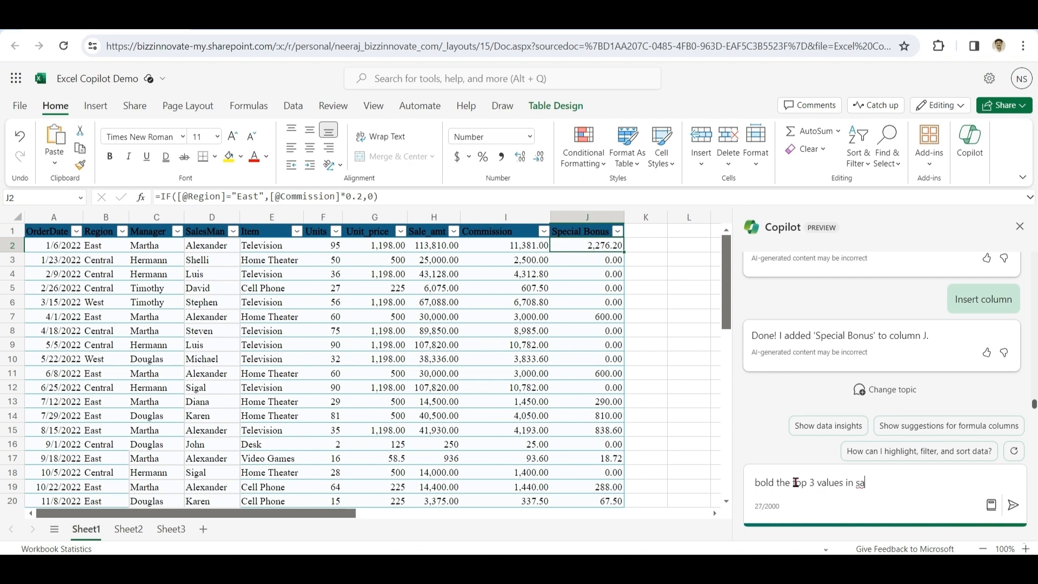
{"action": "key", "text": "BackSpace"}
{"action": "key", "text": "BackSpace"}
{"action": "key", "text": "BackSpace"}
{"action": "type", "text": "amt"}
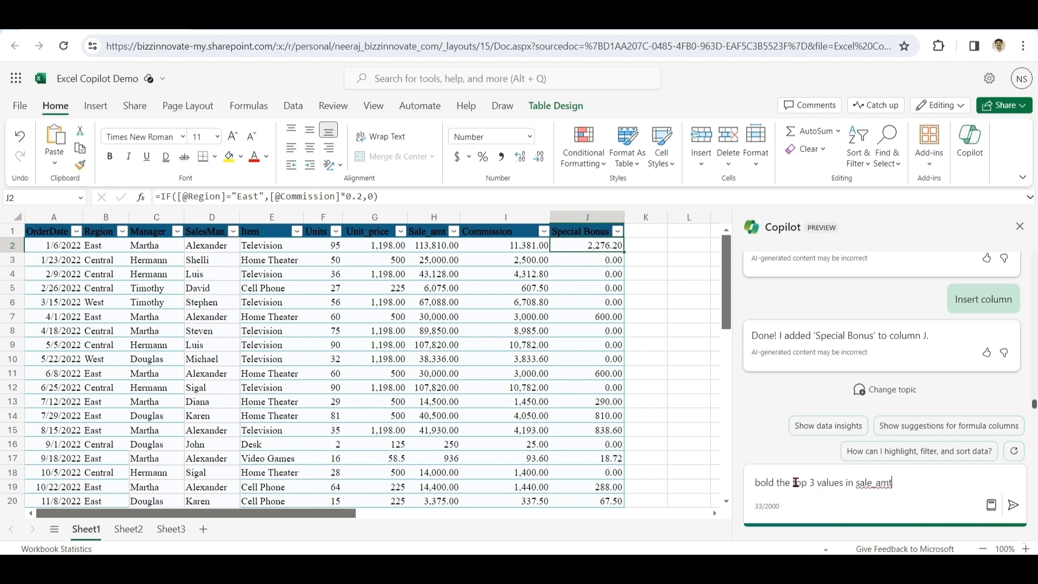
{"action": "left_click", "coordinate": [1013, 504]}
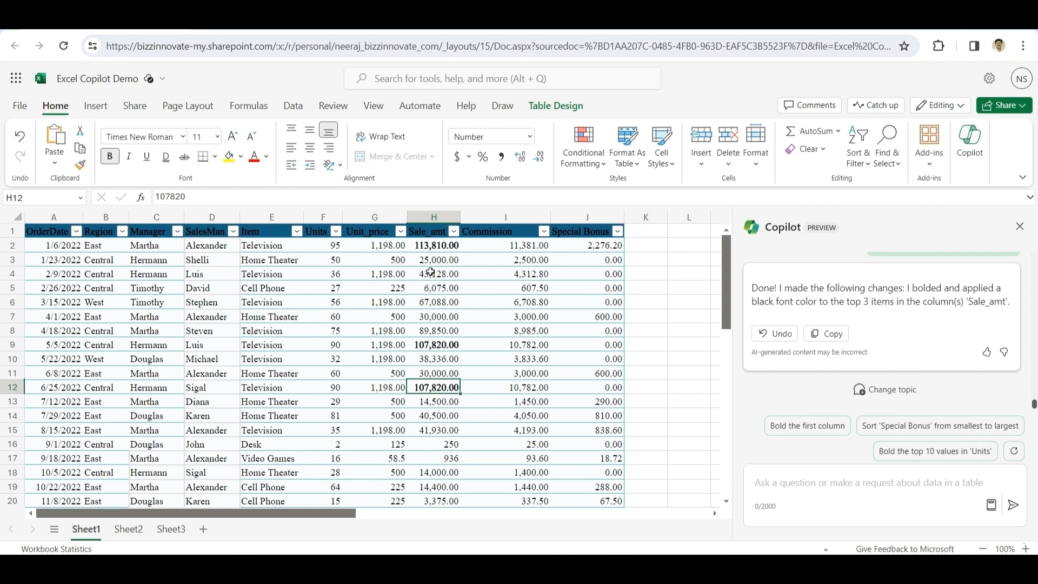
Check the bolded Sale_amt values and ask Copilot to sort the table on the sales amount
{"action": "left_click", "coordinate": [433, 249]}
{"action": "left_click", "coordinate": [435, 343]}
{"action": "left_click", "coordinate": [782, 487]}
{"action": "type", "text": "sort on sales"}
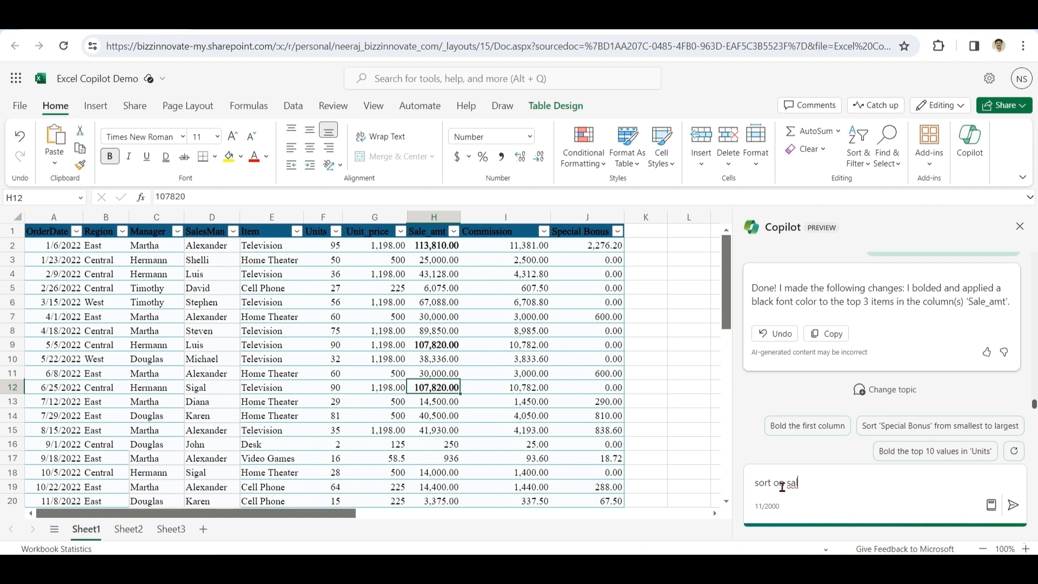
{"action": "left_click", "coordinate": [1013, 505]}
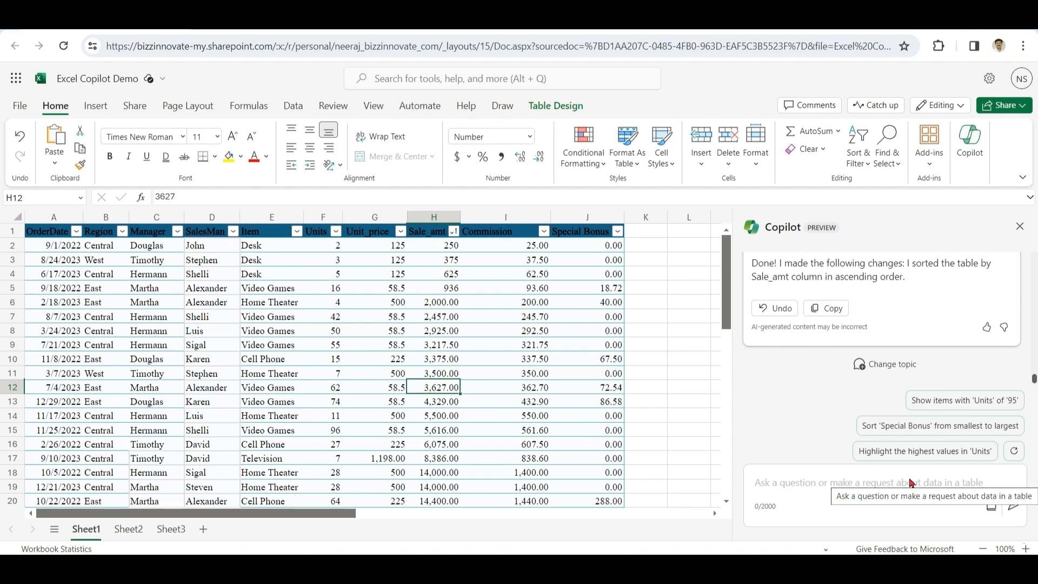
Ask Copilot "can you do it from largest to smallest" to reverse the Sale_amt sort order
{"action": "left_click", "coordinate": [833, 482]}
{"action": "type", "text": "can you do it from largest to smallest"}
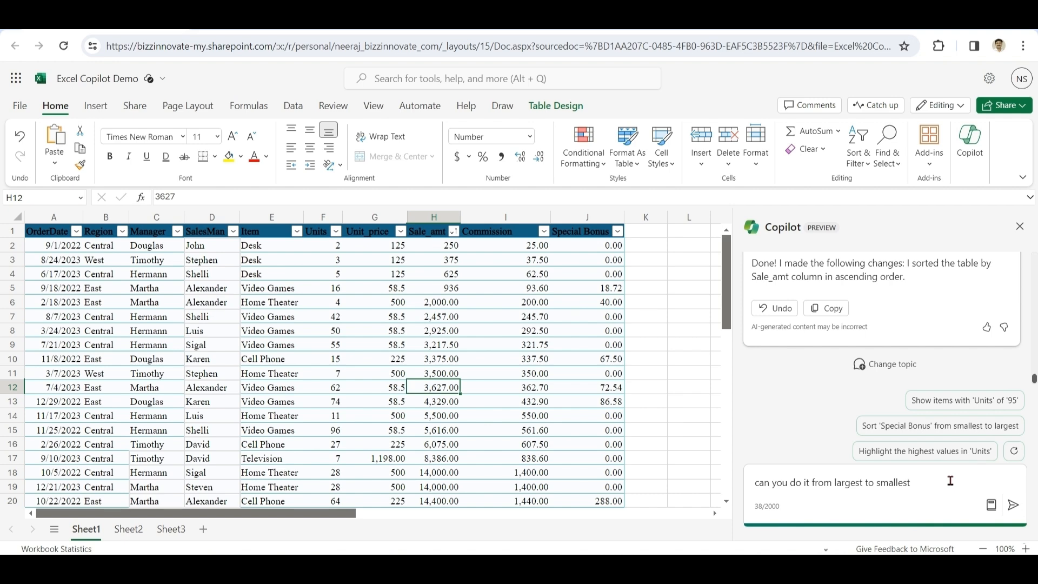
{"action": "key", "text": "Return"}
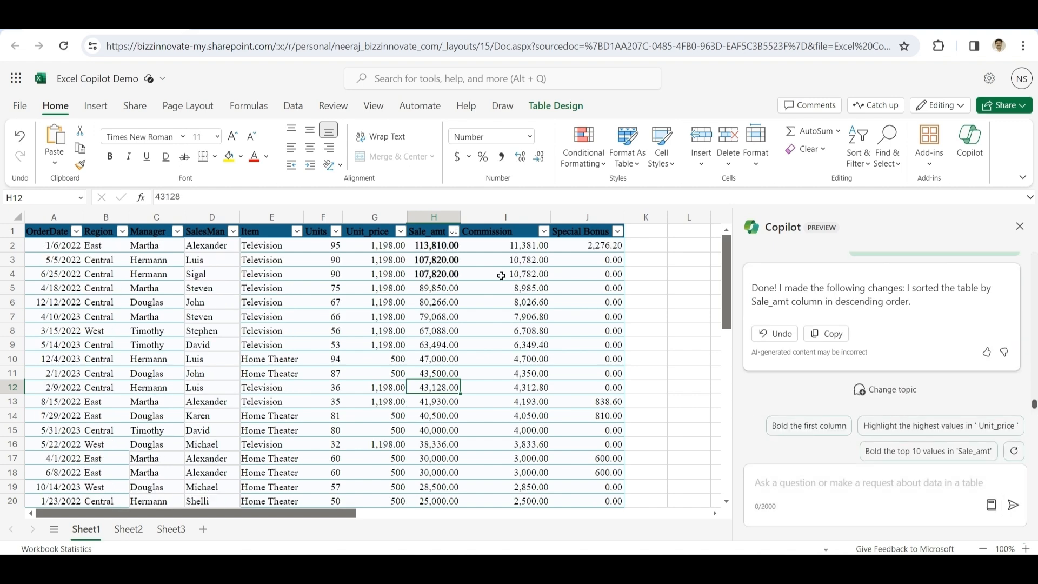
Ask Copilot to "filter to items where units are less than 50"
{"action": "left_click", "coordinate": [778, 483]}
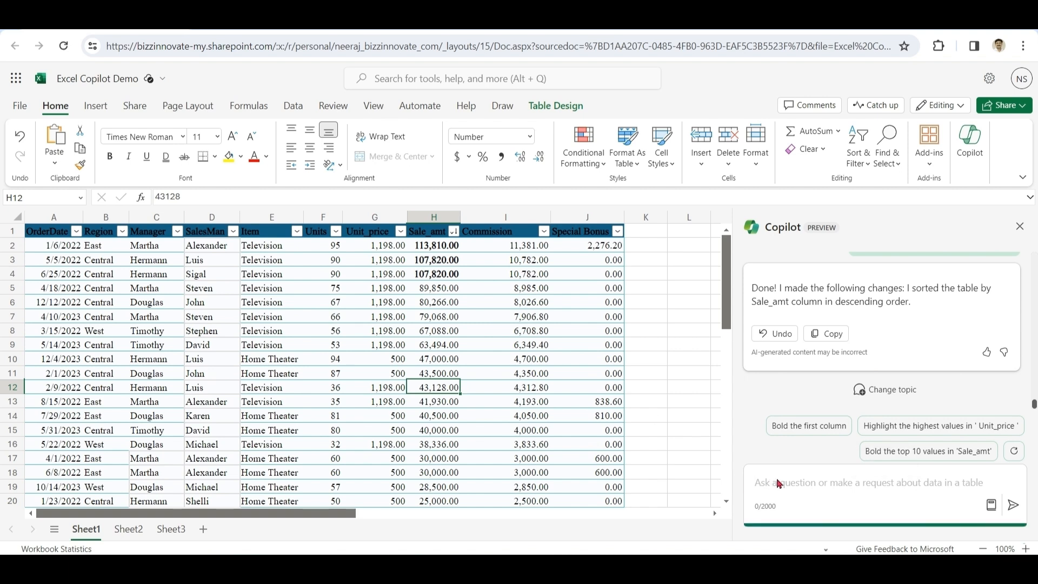
{"action": "type", "text": "filter "}
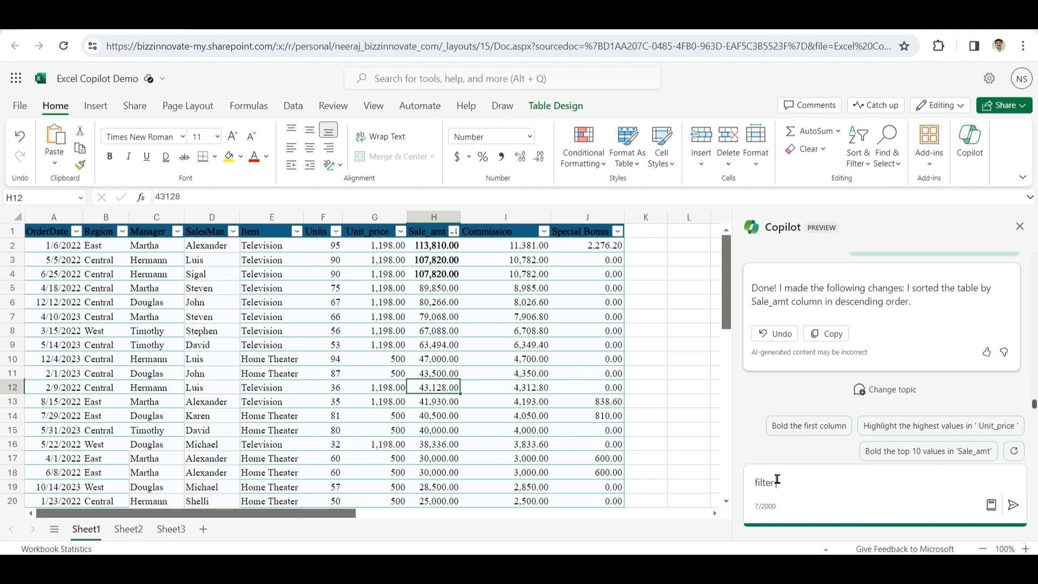
{"action": "type", "text": "to items where units are less than 50"}
{"action": "key", "text": "Return"}
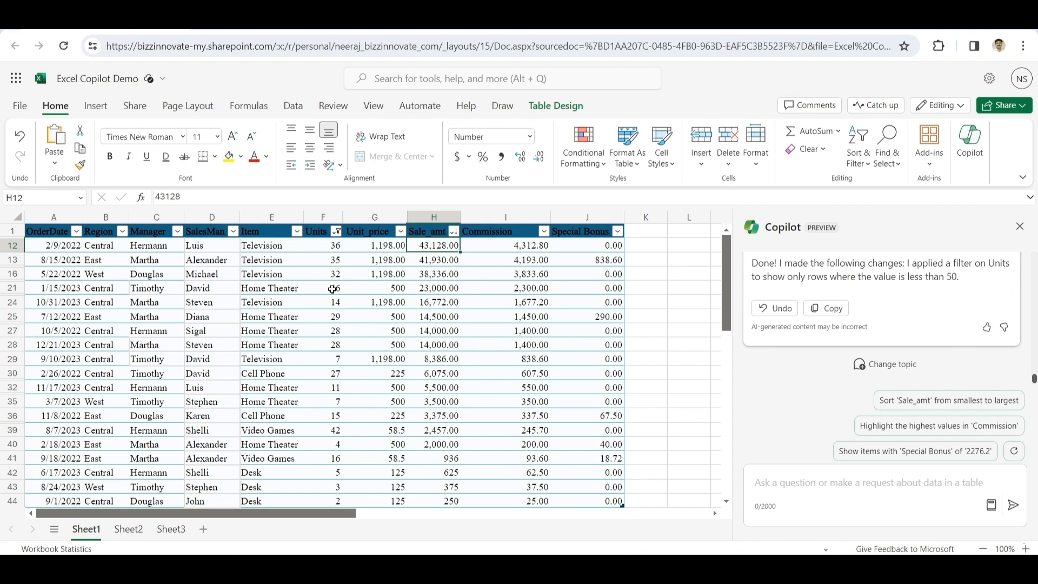
Check the filtered values down the Units column and undo Copilot's units filter
{"action": "left_click", "coordinate": [323, 263]}
{"action": "key", "text": "Down"}
{"action": "key", "text": "Down"}
{"action": "key", "text": "Down"}
{"action": "key", "text": "Down"}
{"action": "key", "text": "Down"}
{"action": "key", "text": "Down"}
{"action": "key", "text": "Down"}
{"action": "key", "text": "Down"}
{"action": "key", "text": "Down"}
{"action": "key", "text": "Down"}
{"action": "key", "text": "Down"}
{"action": "key", "text": "Down"}
{"action": "key", "text": "Down"}
{"action": "key", "text": "Down"}
{"action": "key", "text": "Down"}
{"action": "key", "text": "Down"}
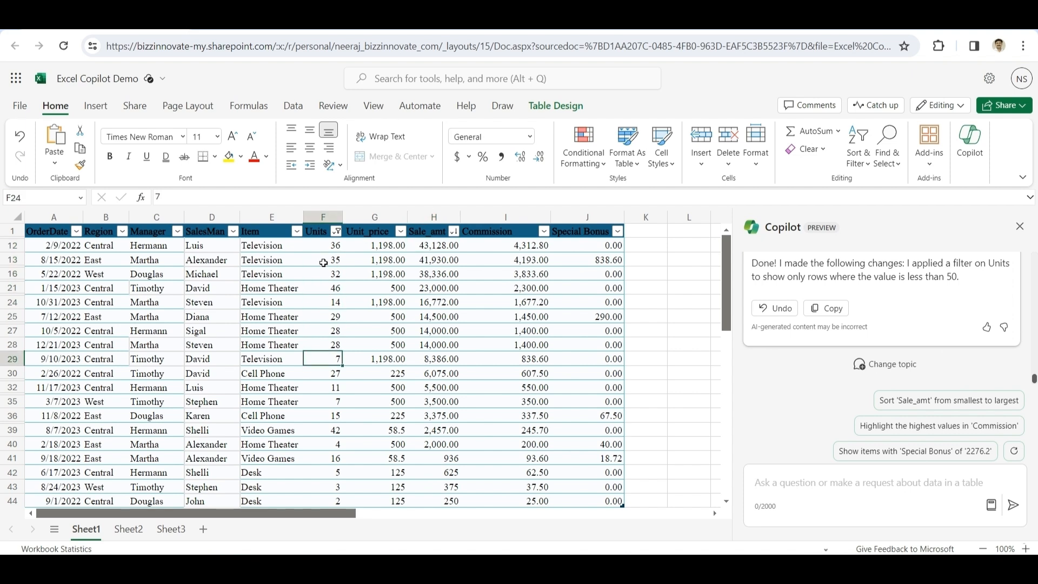
{"action": "left_click", "coordinate": [776, 311]}
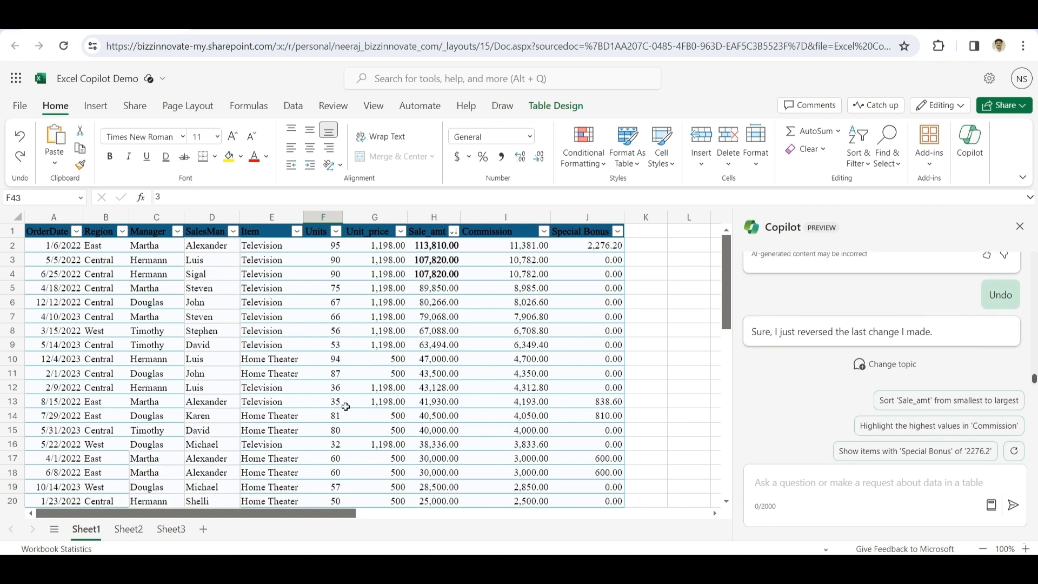
Ask Copilot to "highlight in red colour highest commision" and check the first Commission cell
{"action": "left_click", "coordinate": [777, 490]}
{"action": "type", "text": "highligh"}
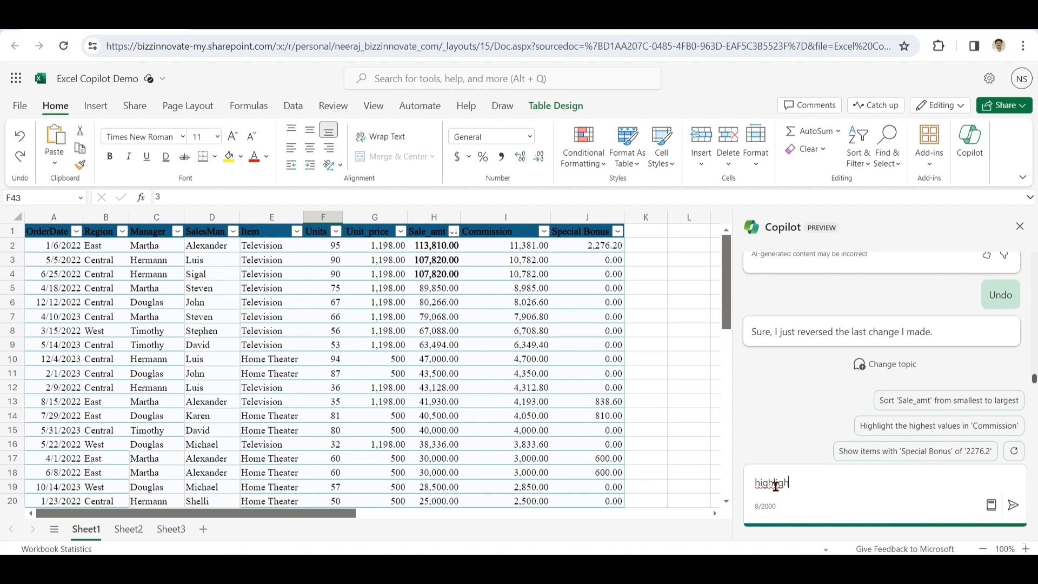
{"action": "type", "text": "t in red colour highest commision"}
{"action": "left_click", "coordinate": [1012, 505]}
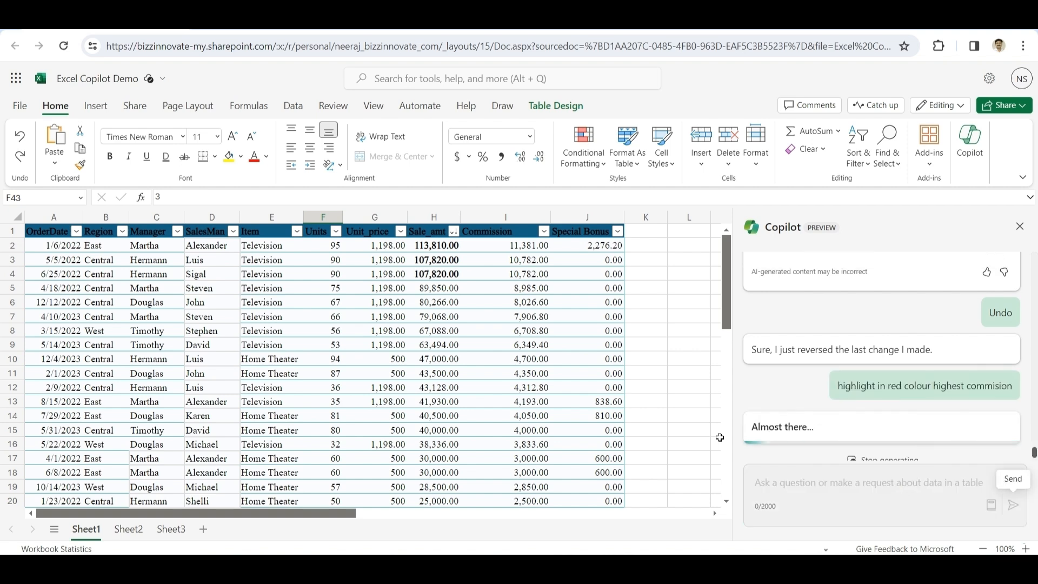
{"action": "left_click", "coordinate": [516, 248]}
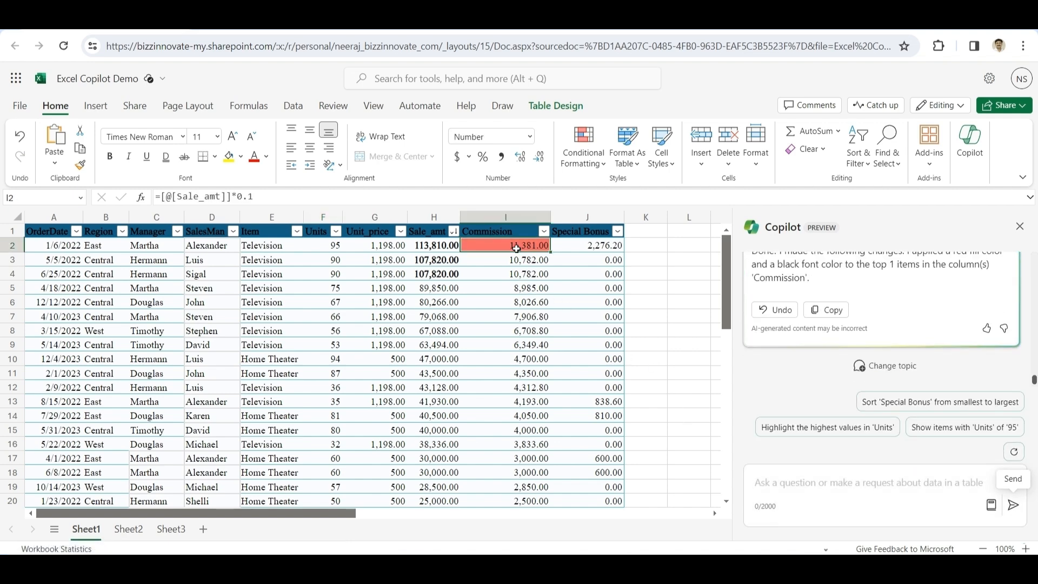
Begin a new request in the Copilot prompt
{"action": "left_click", "coordinate": [779, 485]}
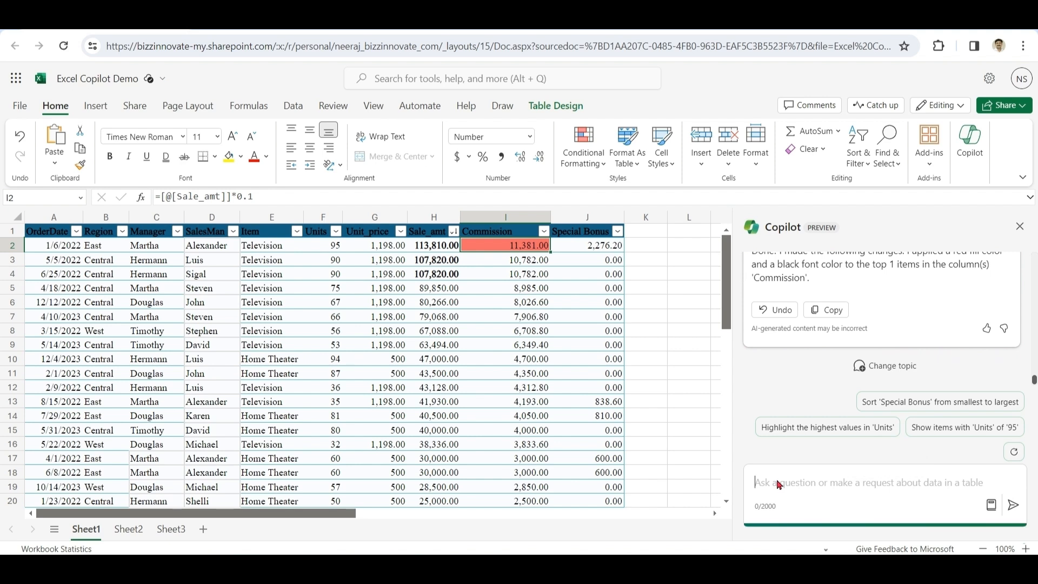